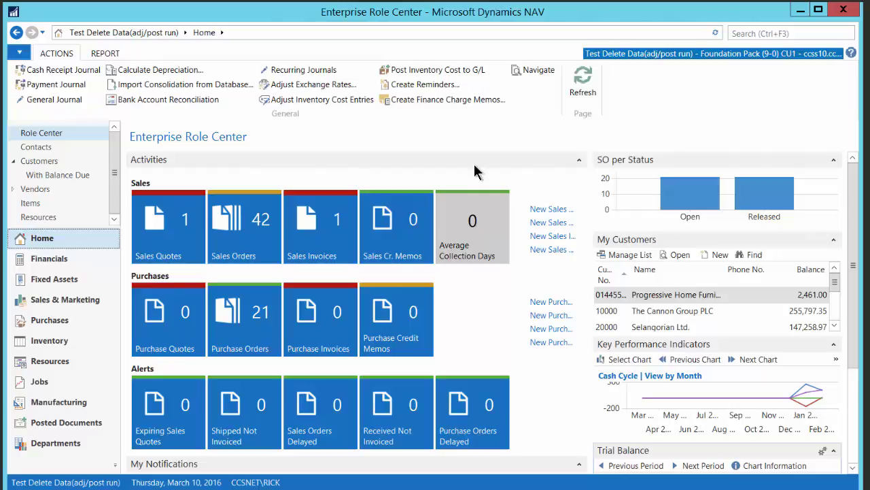
# Open the Companies list from the General section of IT Administration in Departments
pyautogui.click(51, 444)
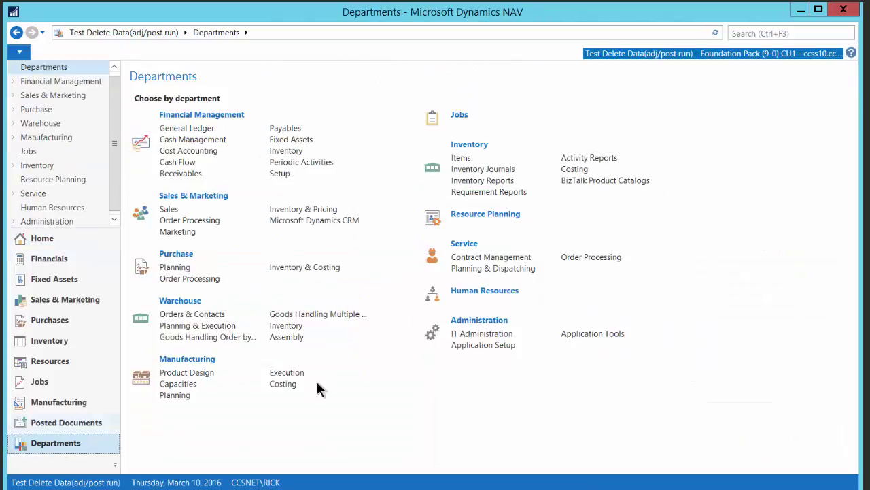
pyautogui.click(480, 334)
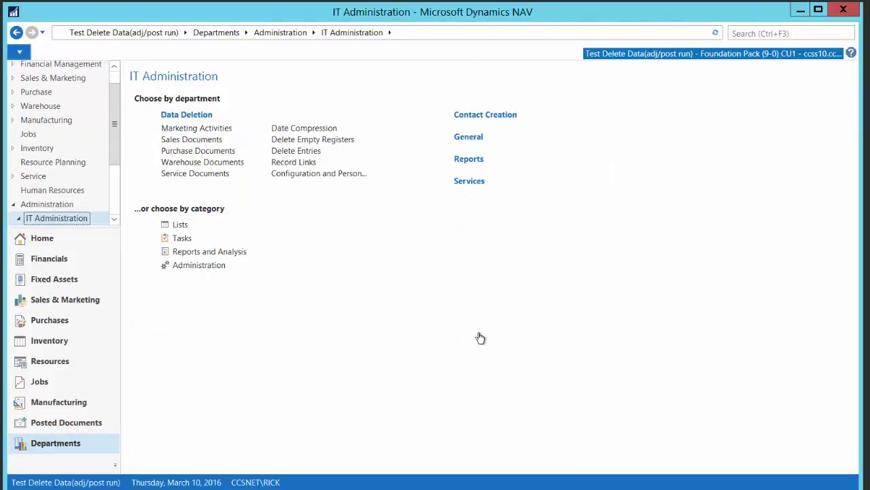
pyautogui.click(468, 138)
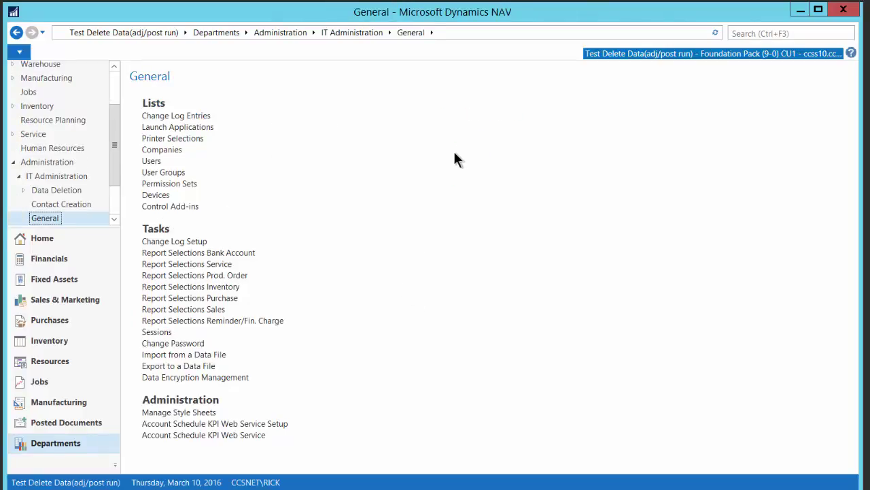
pyautogui.click(164, 152)
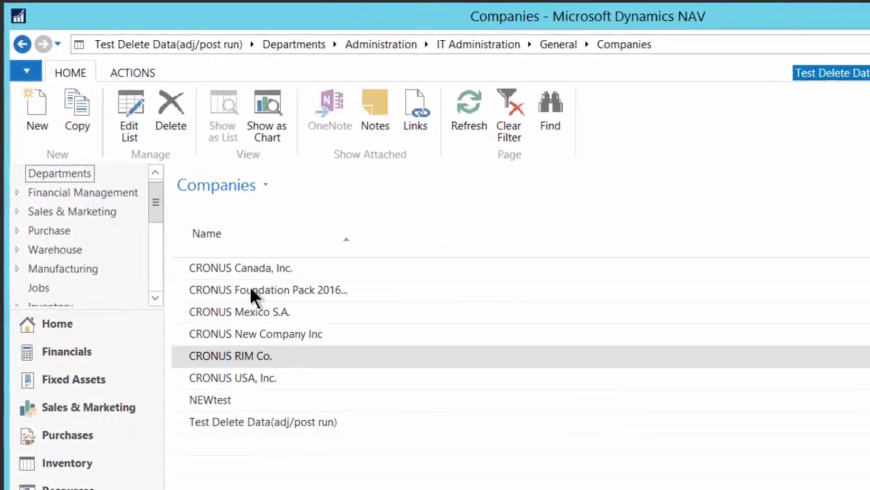
# Check which companies are available in the company selection dialog and cancel it without switching company
pyautogui.click(183, 213)
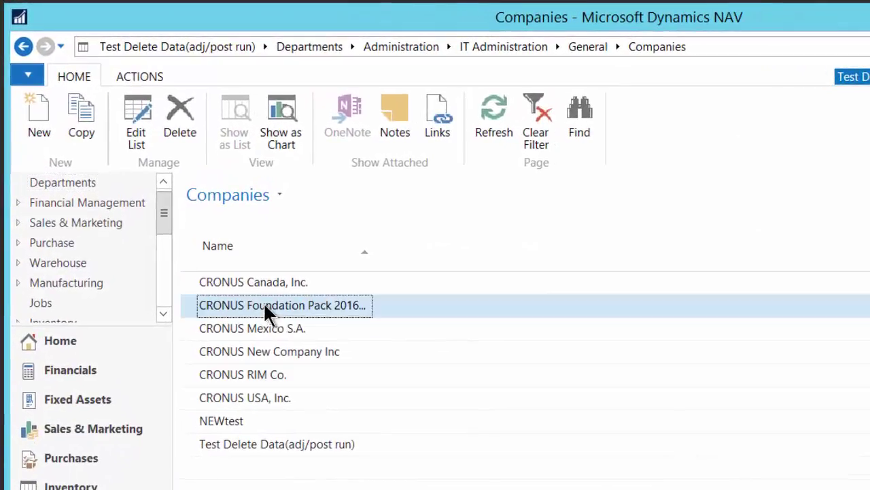
pyautogui.click(26, 75)
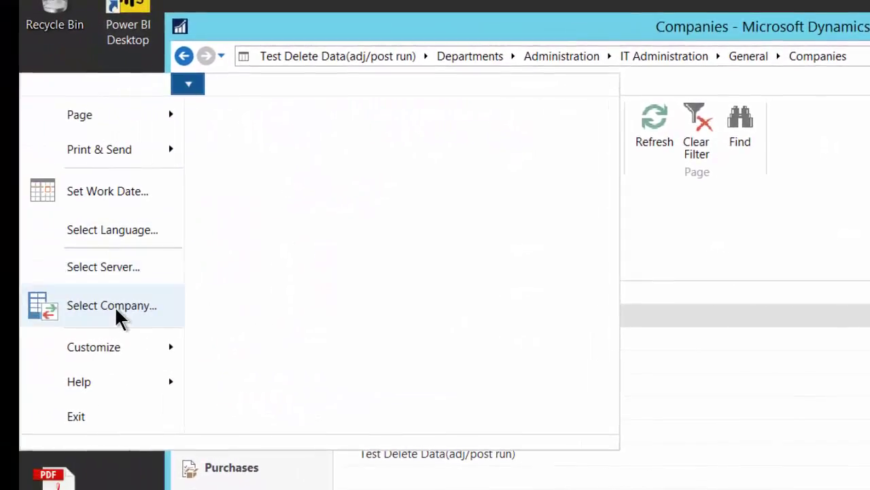
pyautogui.click(114, 306)
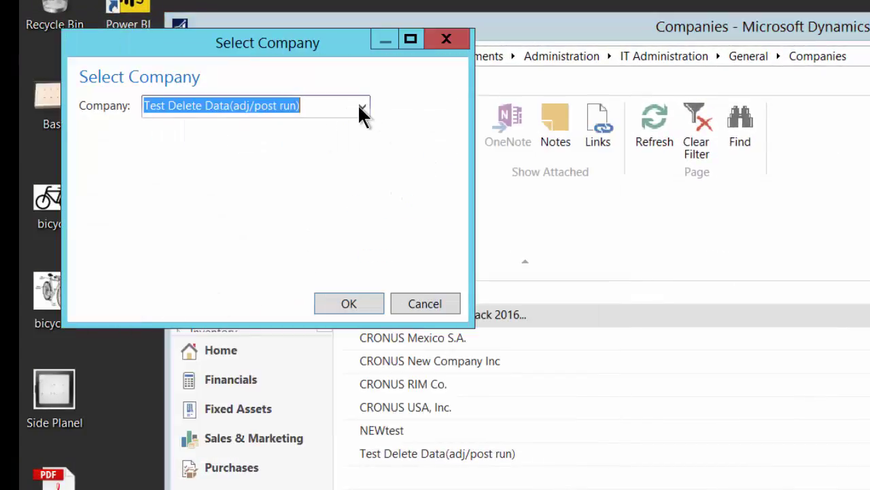
pyautogui.click(361, 108)
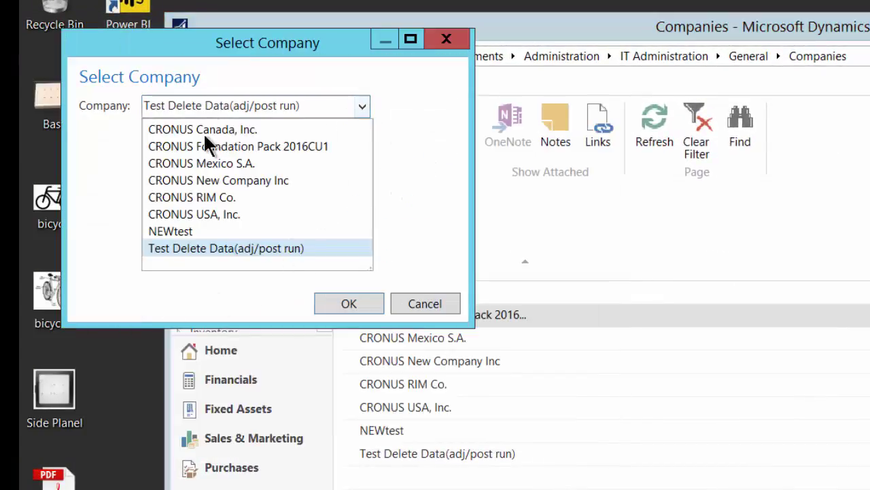
pyautogui.click(422, 300)
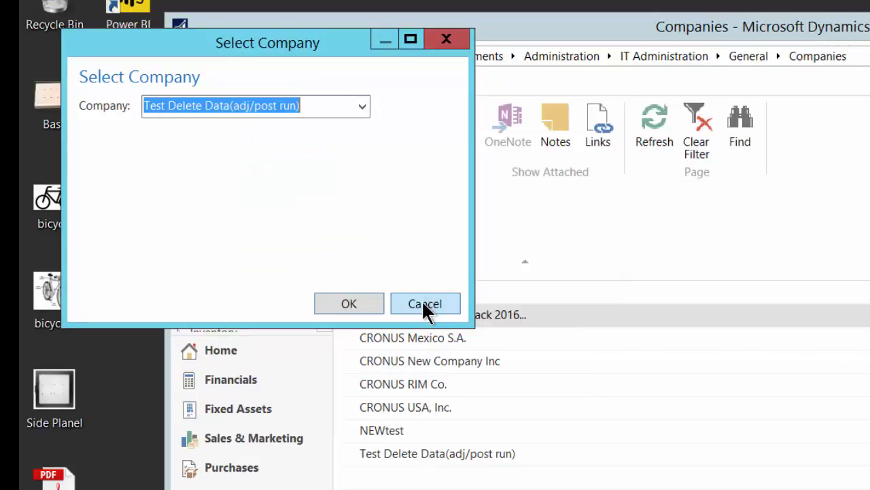
pyautogui.click(421, 307)
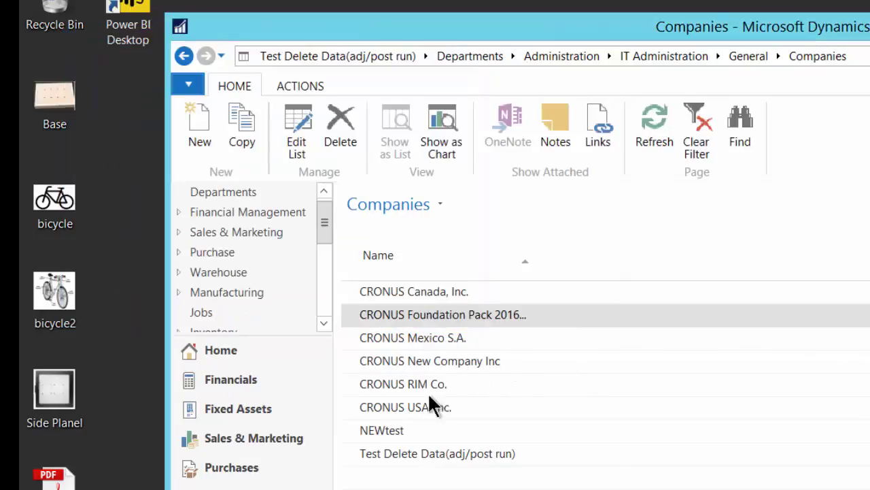
# Copy the company Test Delete Data(adj/post run) to a new company named New Company Inc
pyautogui.click(447, 364)
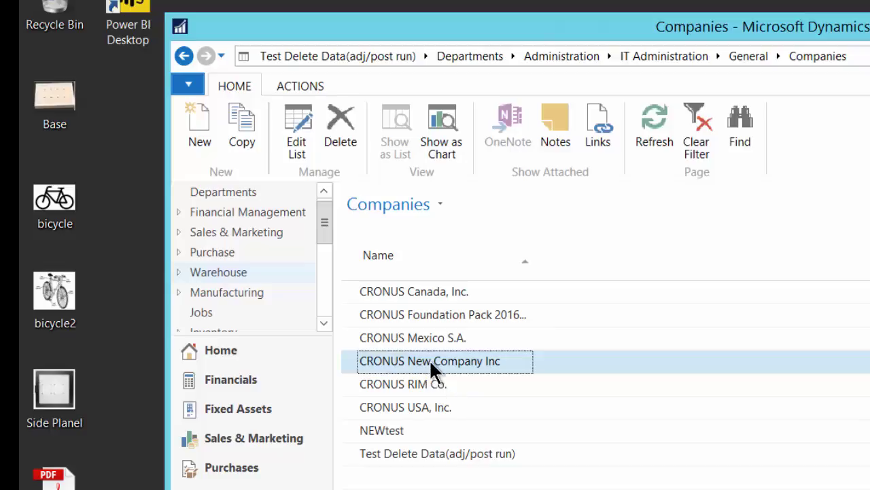
pyautogui.click(410, 455)
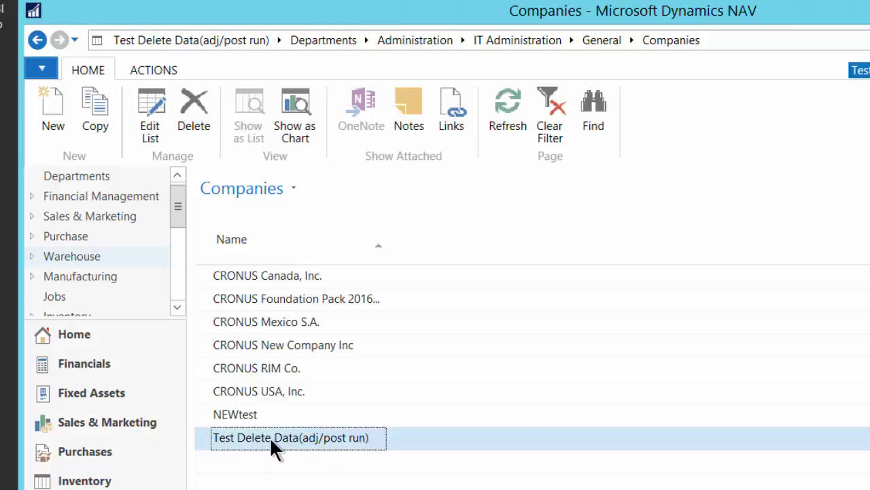
pyautogui.click(92, 105)
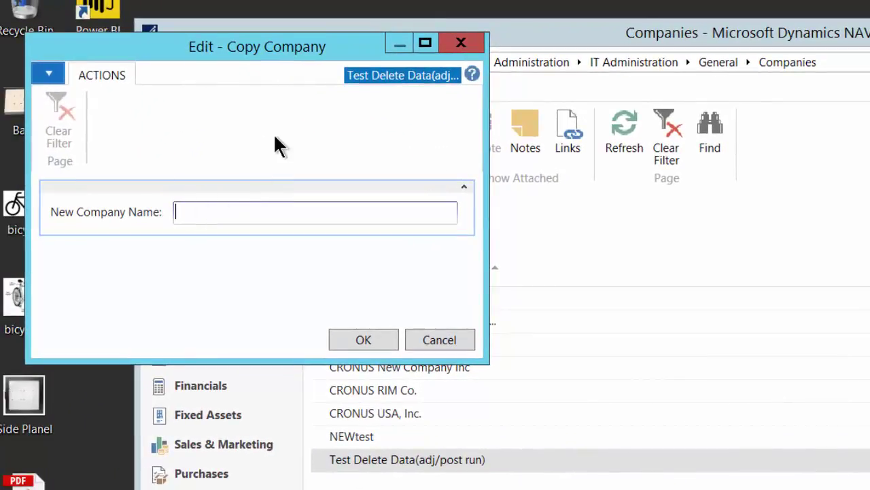
pyautogui.write('New Company In')
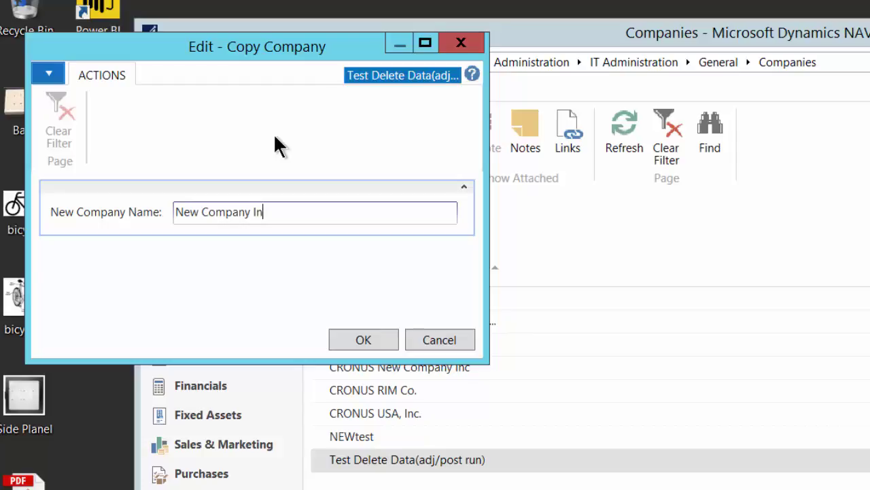
pyautogui.write('c')
pyautogui.click(368, 336)
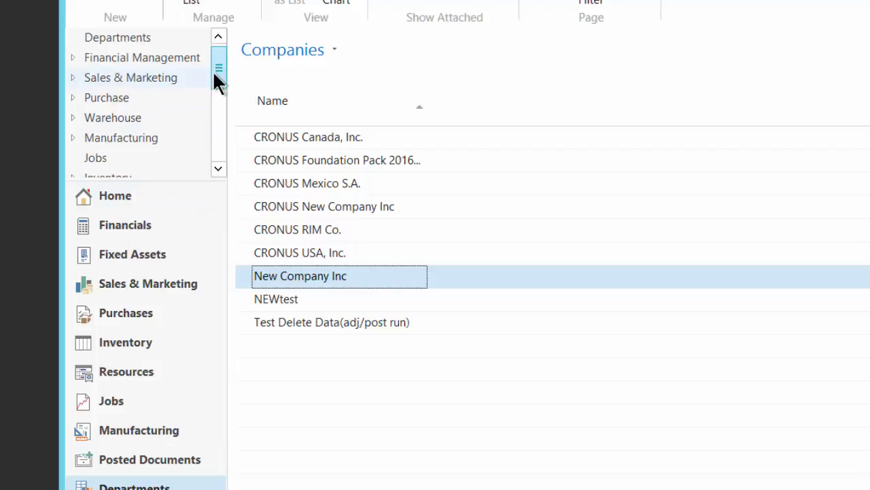
# Return to the home Role Center and switch the active company to New Company Inc
pyautogui.click(121, 196)
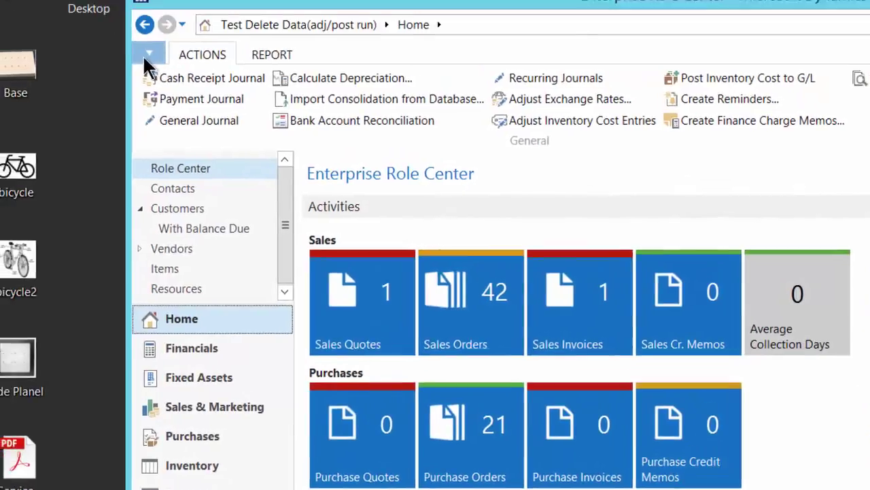
pyautogui.click(170, 89)
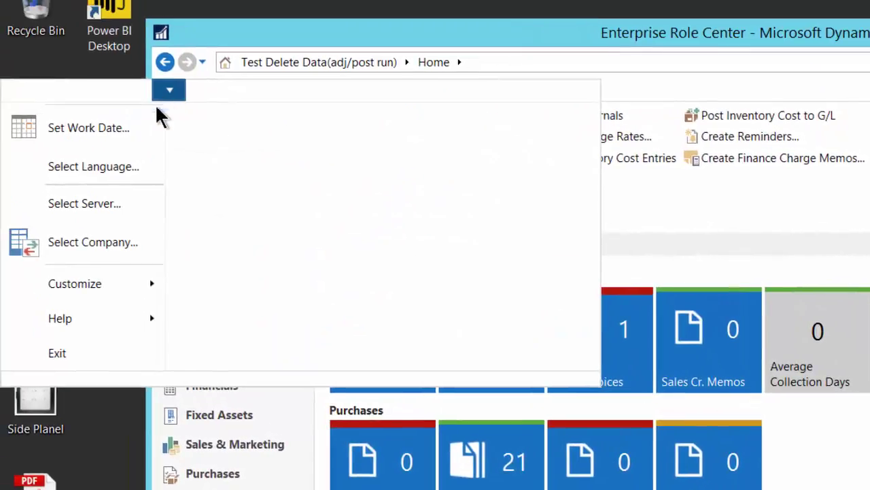
pyautogui.click(99, 241)
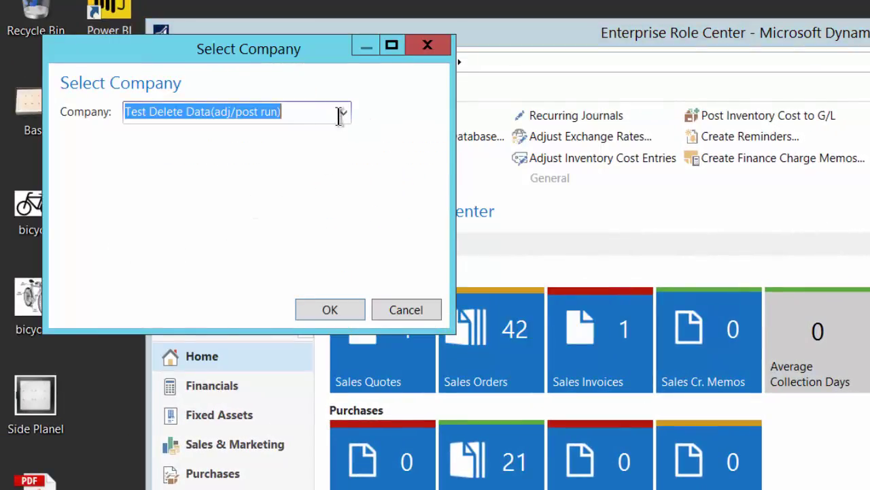
pyautogui.click(342, 112)
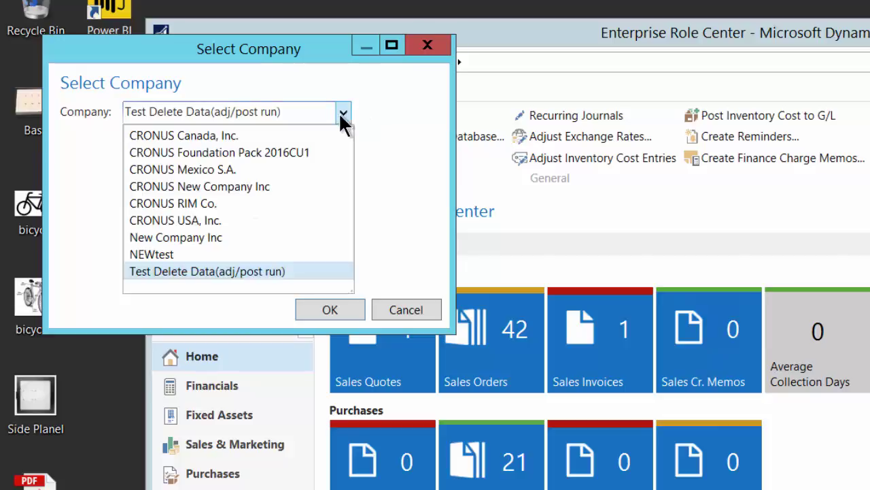
pyautogui.click(176, 237)
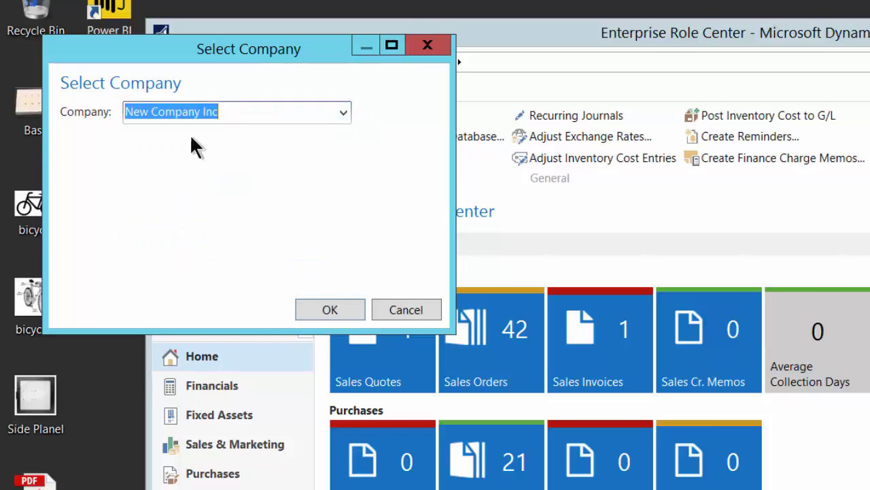
pyautogui.click(321, 311)
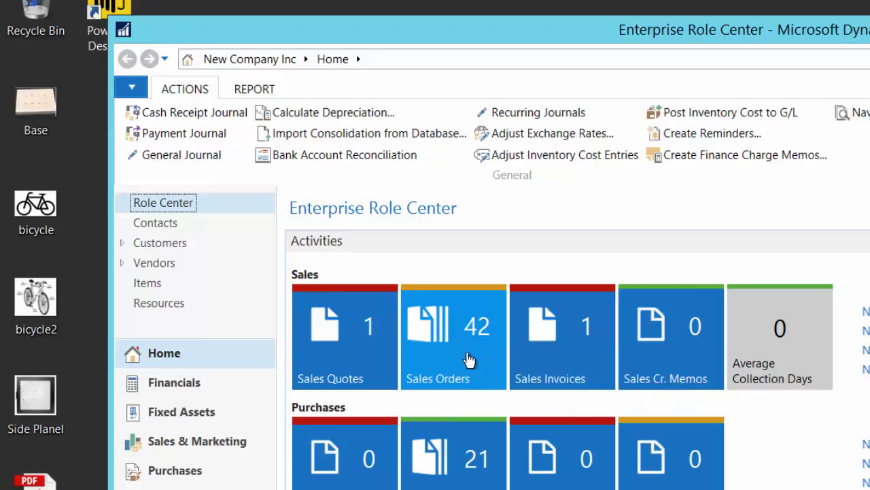
# Examine the copied company's purchase orders and its customers, including the balances of Progressive Home Furnishings and The Cannon Group PLC
pyautogui.click(476, 486)
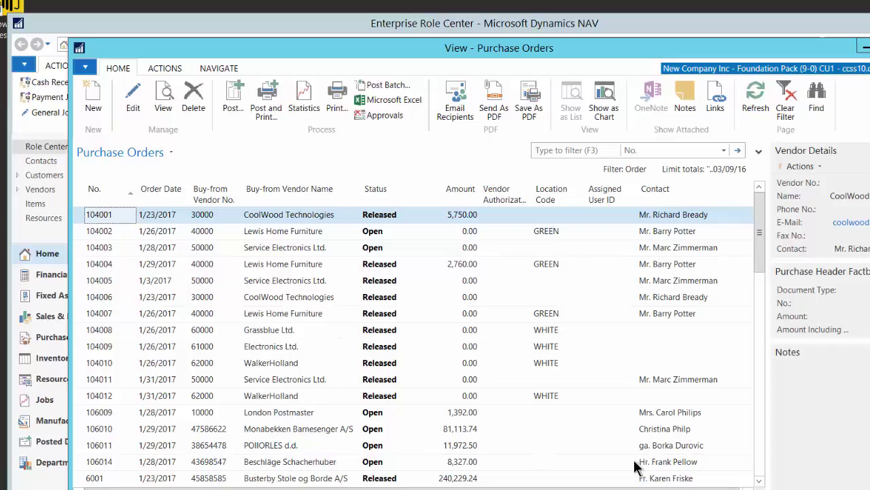
pyautogui.press('Escape')
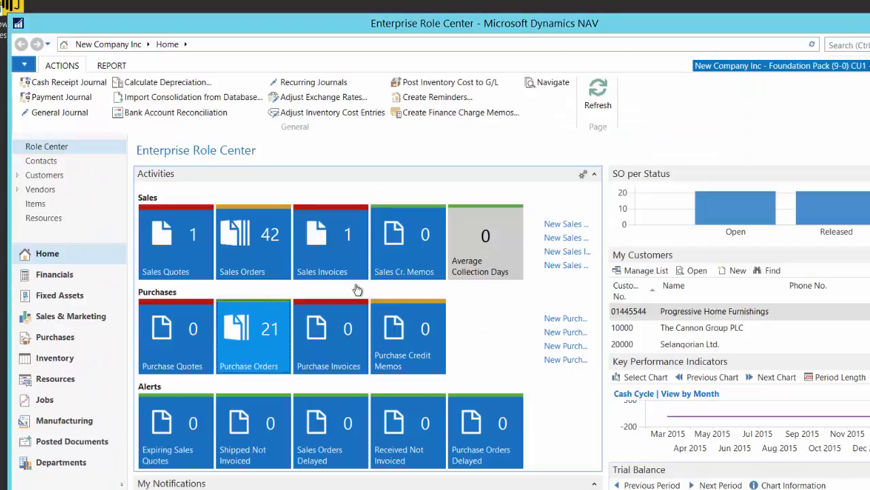
pyautogui.click(46, 173)
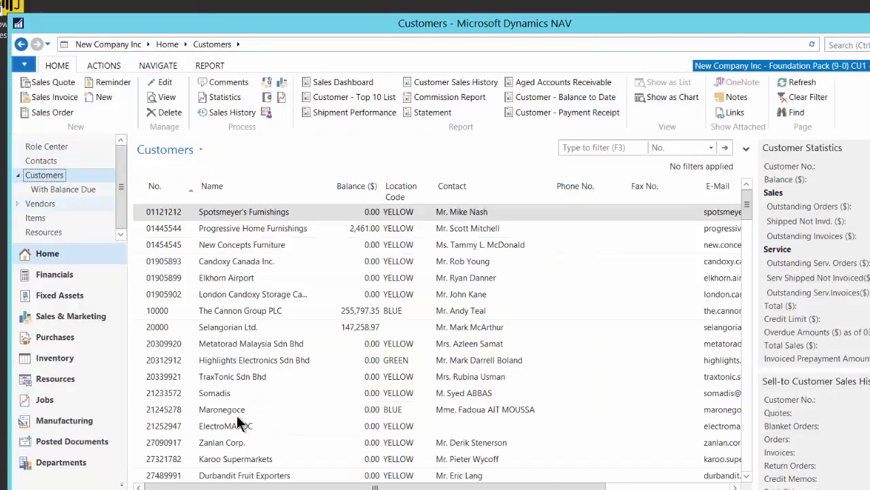
pyautogui.click(355, 316)
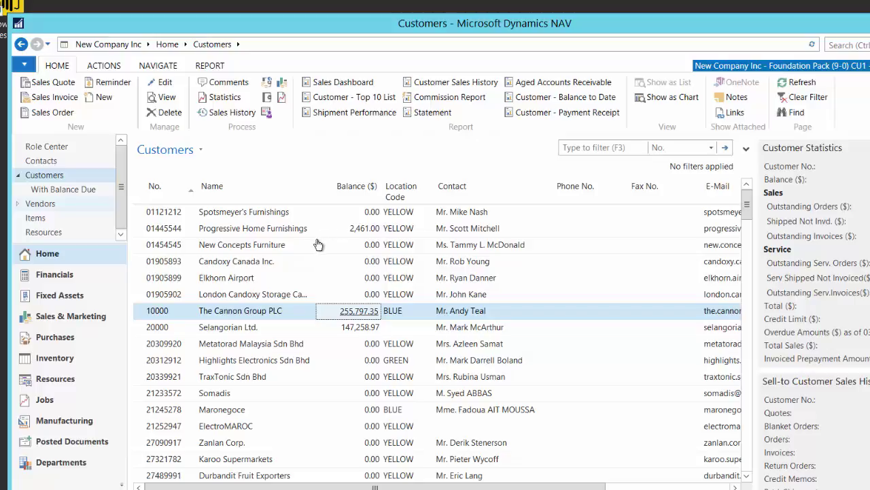
pyautogui.click(253, 228)
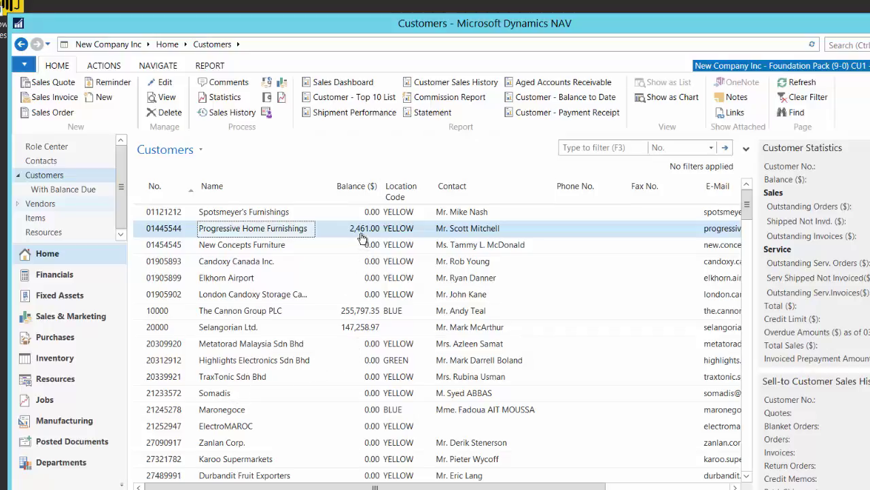
pyautogui.click(231, 312)
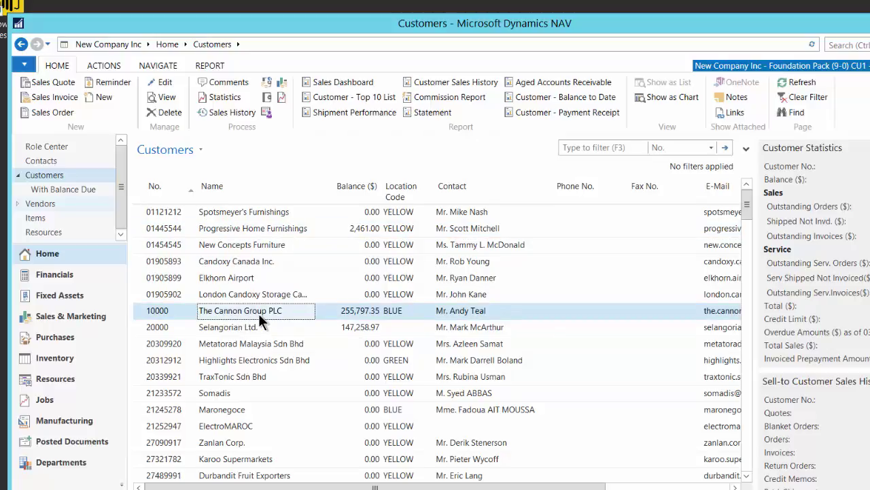
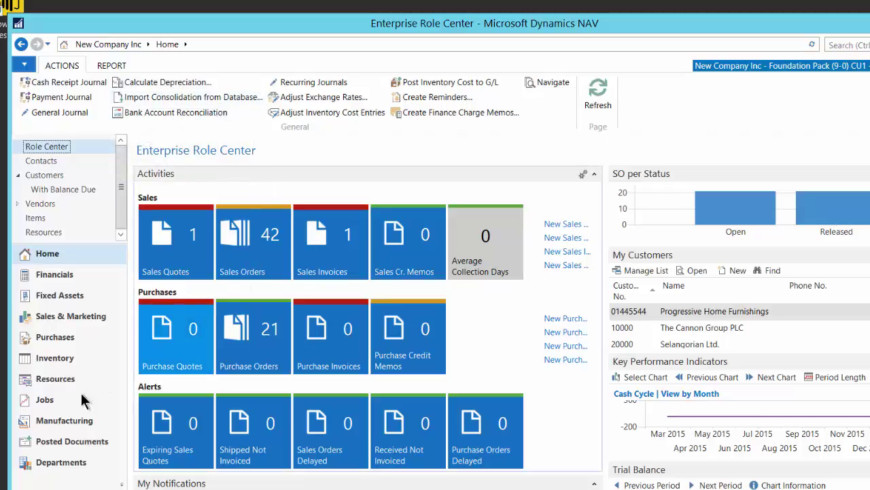
# Open User Setup under Application Setup and check which users have Allow Data Cleaning enabled
pyautogui.click(60, 463)
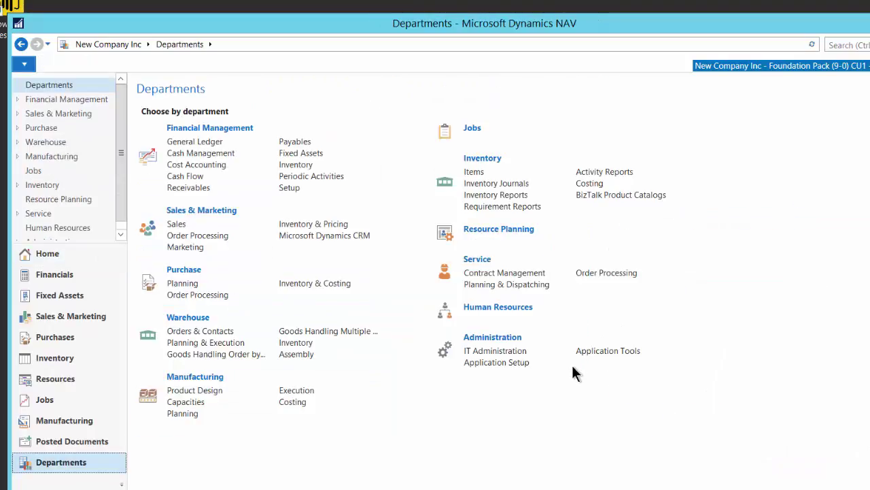
pyautogui.click(506, 352)
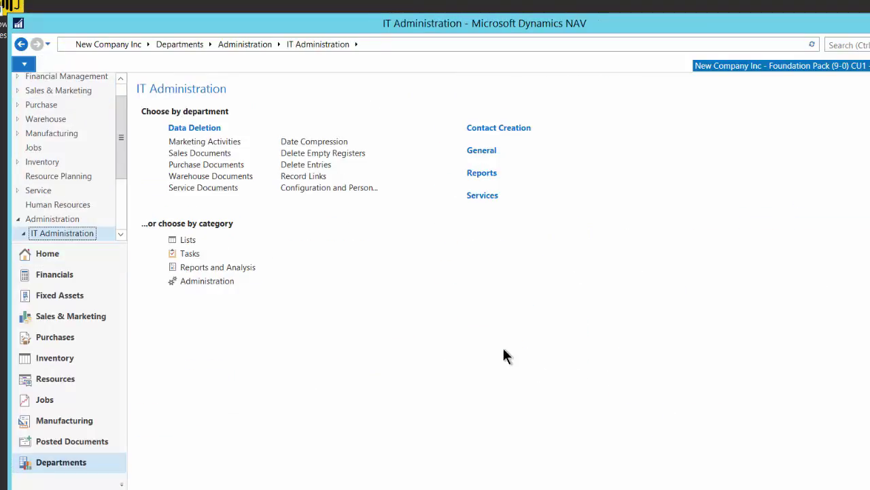
pyautogui.click(480, 151)
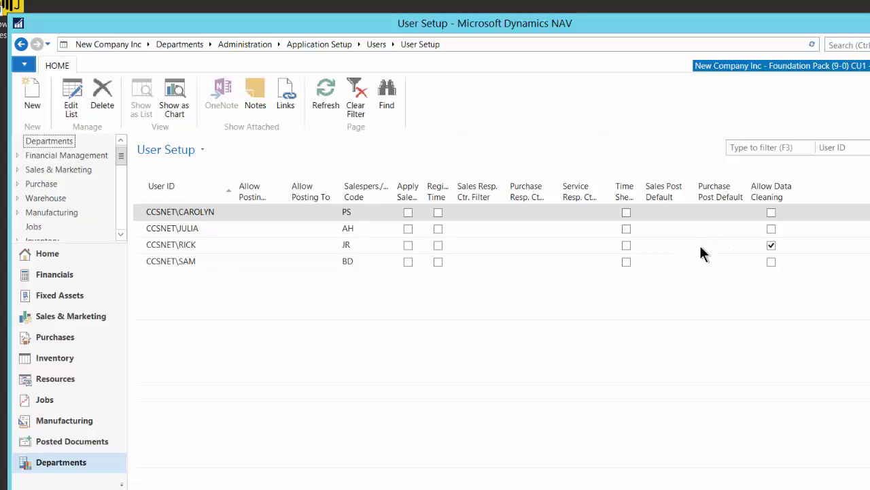
# Leave the client from its home page, switch to the NAV Development Environment and run page 14005142, Data Cleaning Request Page
pyautogui.click(50, 253)
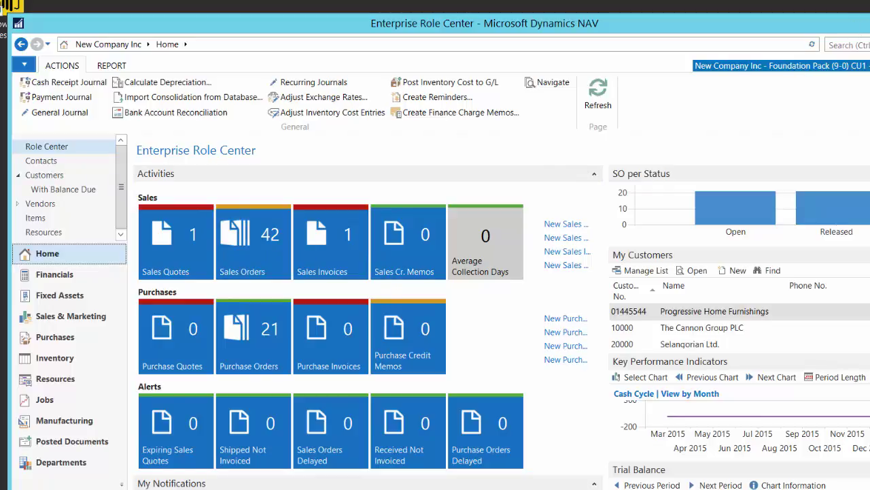
pyautogui.hotkey('alt', 'F4')
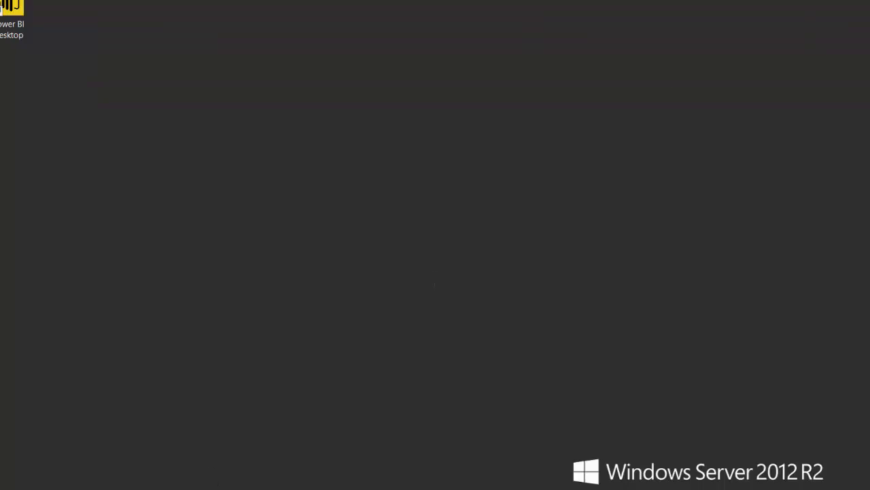
pyautogui.hotkey('alt', 'Tab')
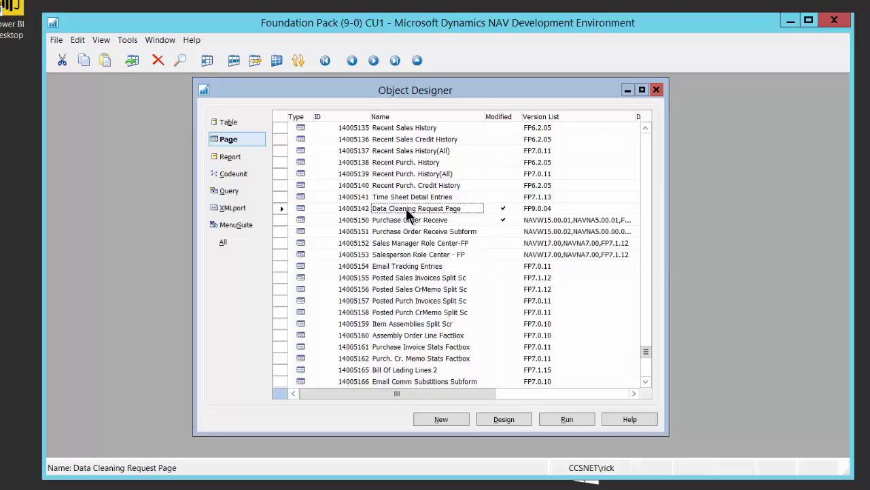
pyautogui.click(562, 418)
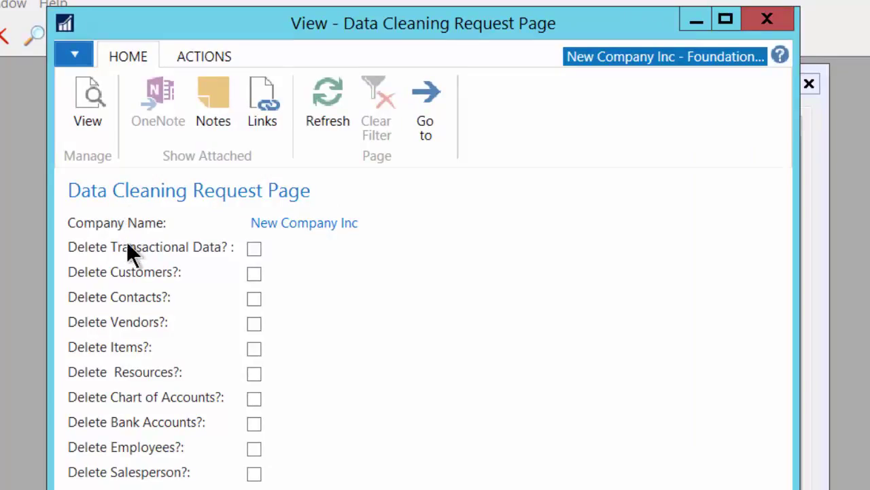
# Mark transactional data, contacts, vendors, items and resources for deletion in the New Company Inc cleaning request
pyautogui.moveTo(183, 248)
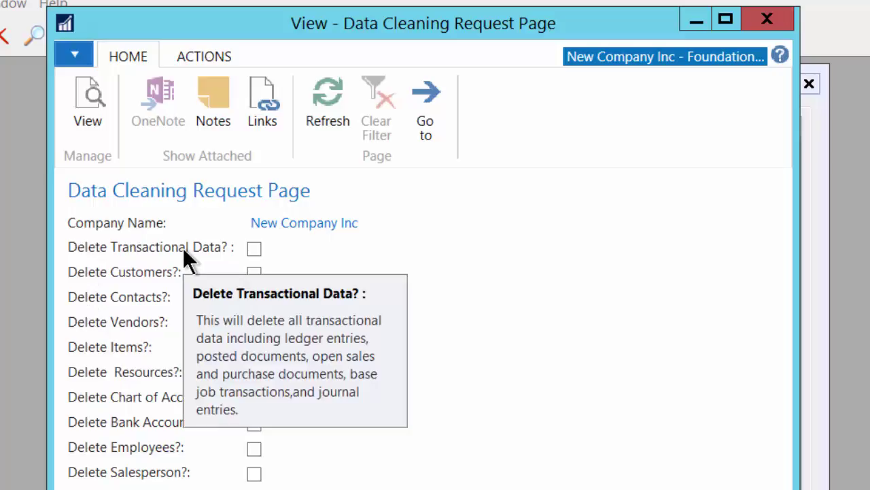
pyautogui.click(183, 247)
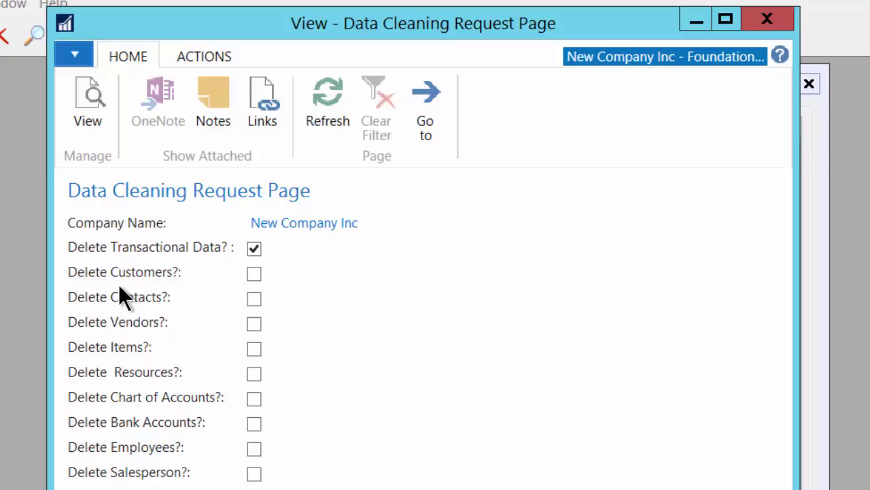
pyautogui.click(253, 273)
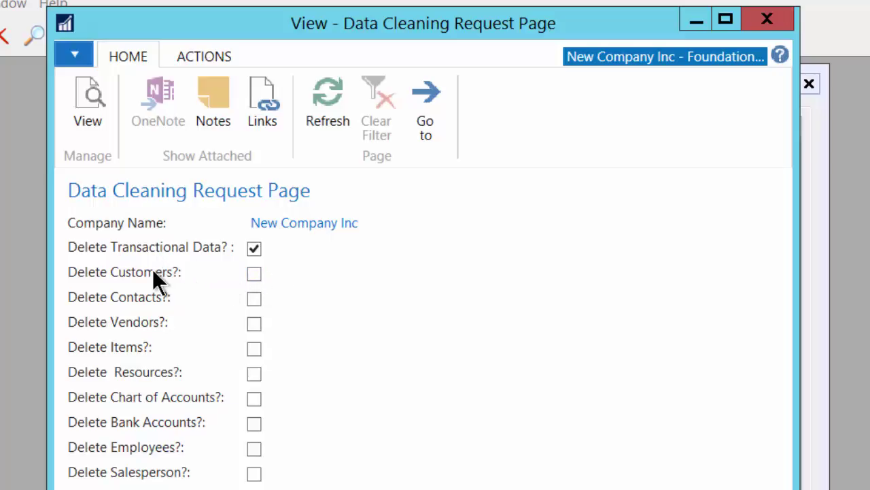
pyautogui.moveTo(153, 271)
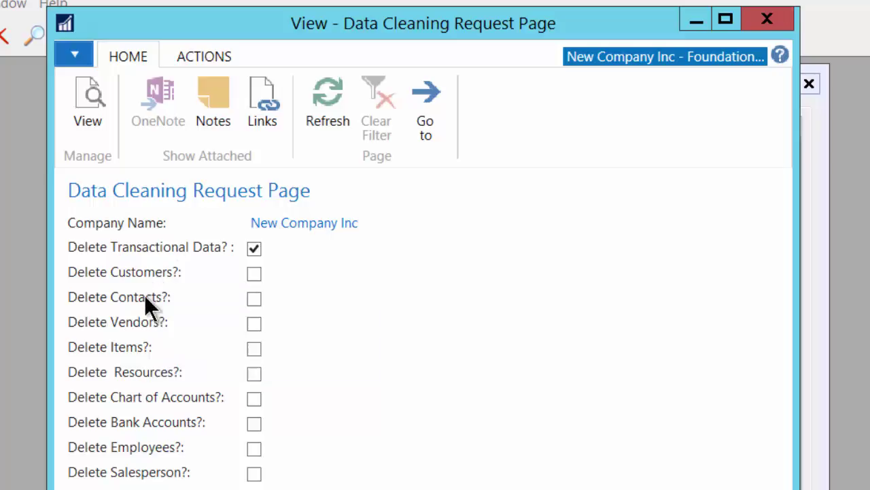
pyautogui.moveTo(146, 313)
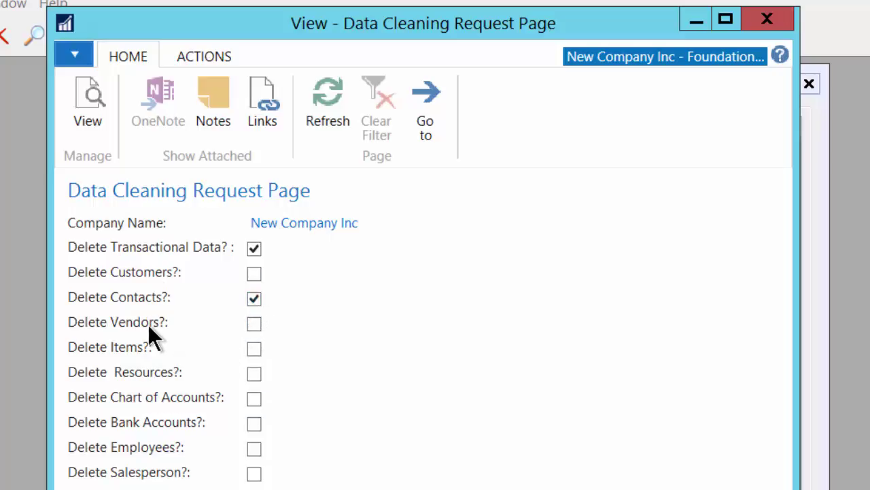
pyautogui.click(253, 324)
pyautogui.click(253, 350)
pyautogui.moveTo(122, 350)
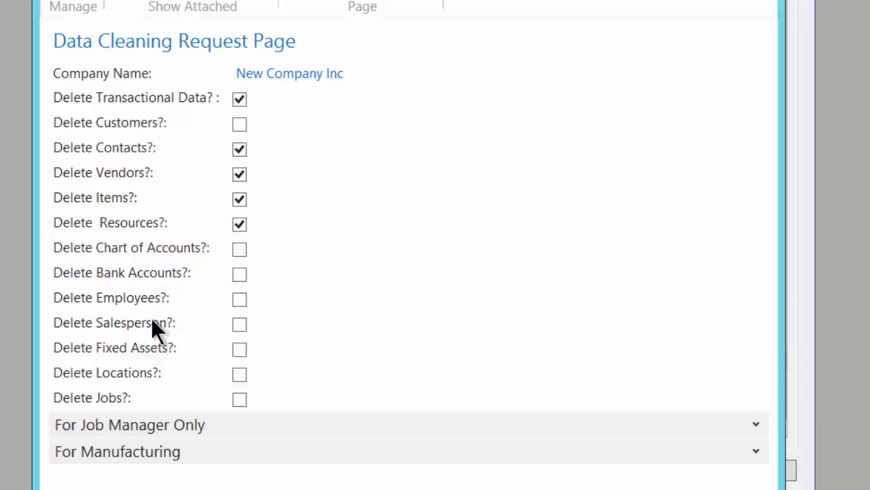
# Mark employees, salespersons, fixed assets, locations and jobs for deletion as well
pyautogui.moveTo(134, 303)
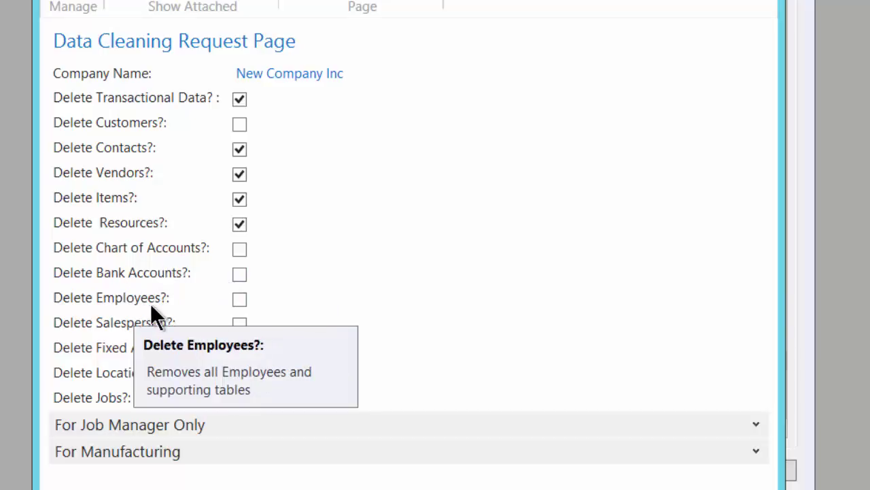
pyautogui.click(240, 300)
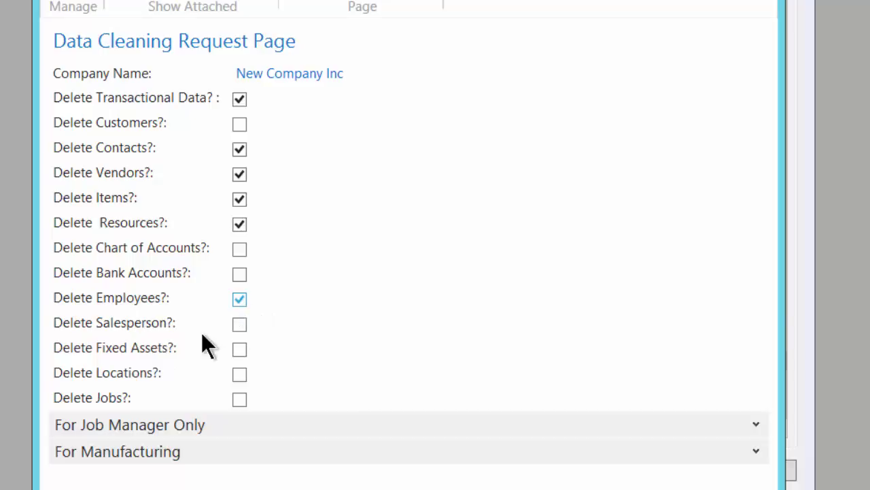
pyautogui.click(240, 325)
pyautogui.click(239, 400)
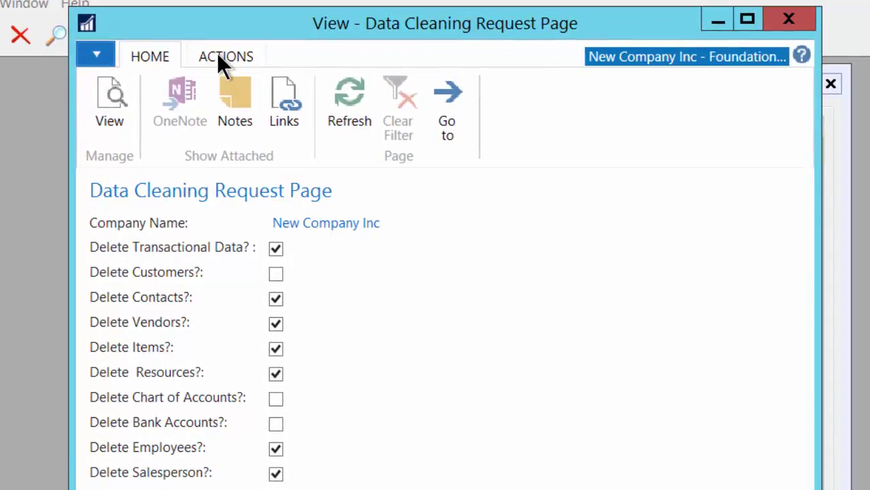
# Run Clean Data, agreeing to delete the data for New Company Inc and confirming that inventory cost adjustment and G/L posting were run
pyautogui.click(218, 55)
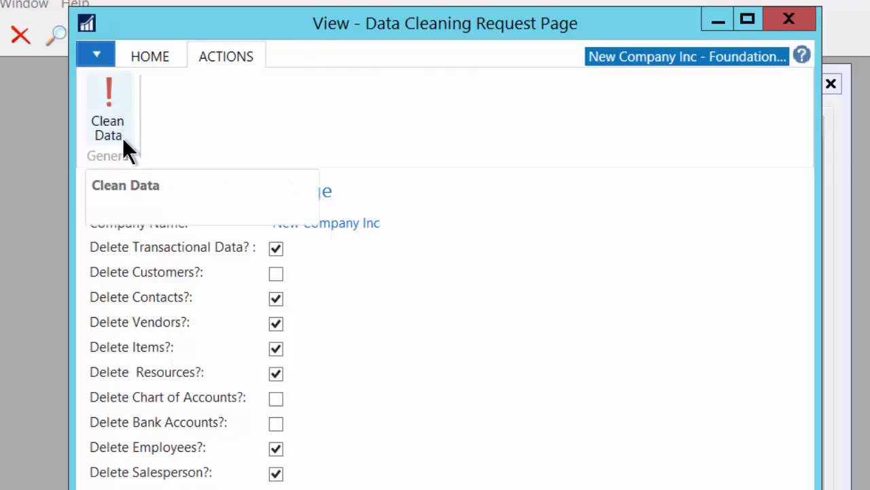
pyautogui.click(115, 119)
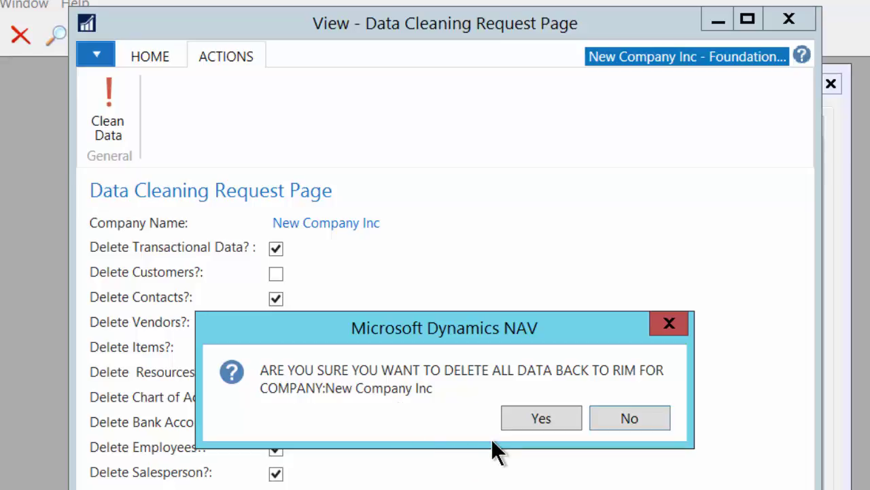
pyautogui.click(541, 416)
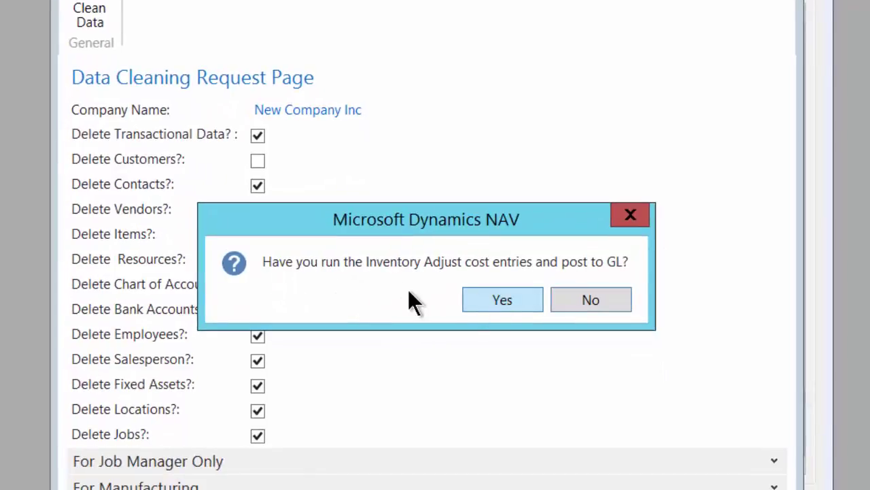
pyautogui.click(480, 306)
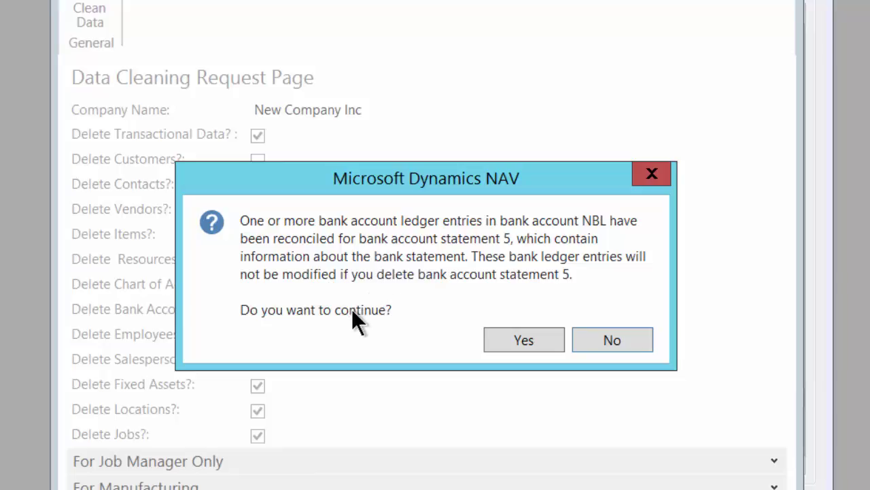
# Agree to continue deleting the reconciled bank account statements and to reset the number of criteria actions for the emptied segment
pyautogui.click(518, 345)
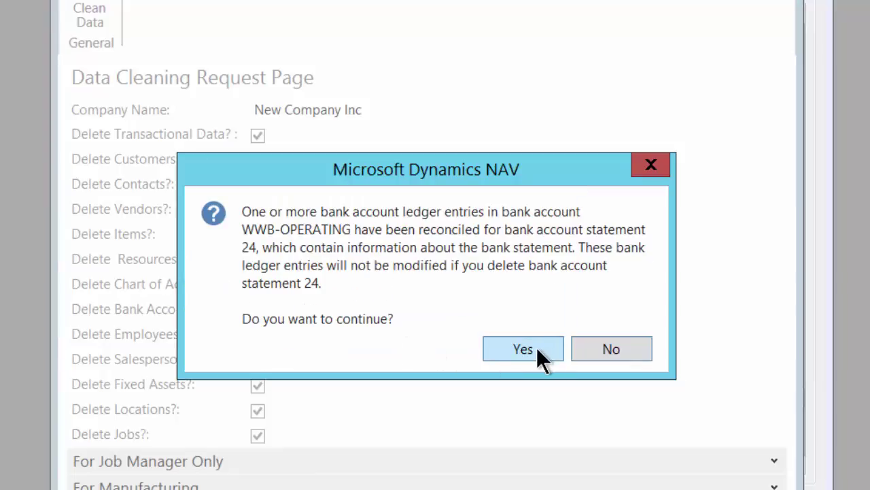
pyautogui.click(519, 348)
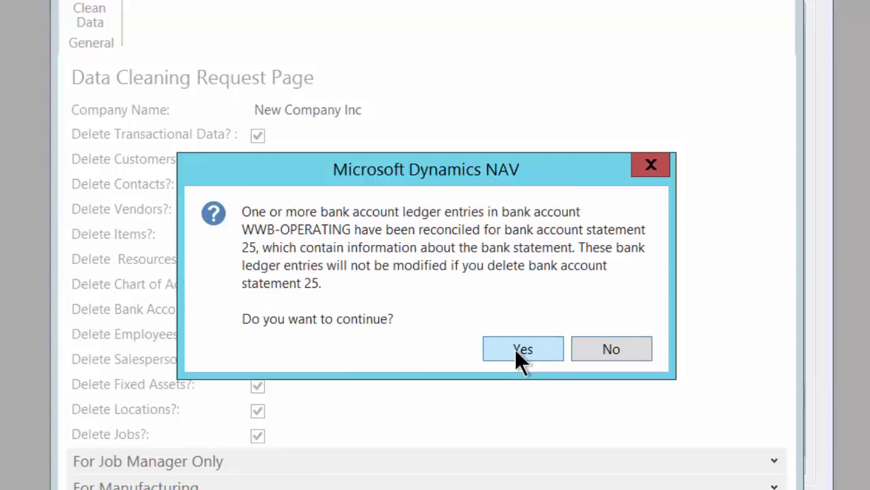
pyautogui.click(520, 350)
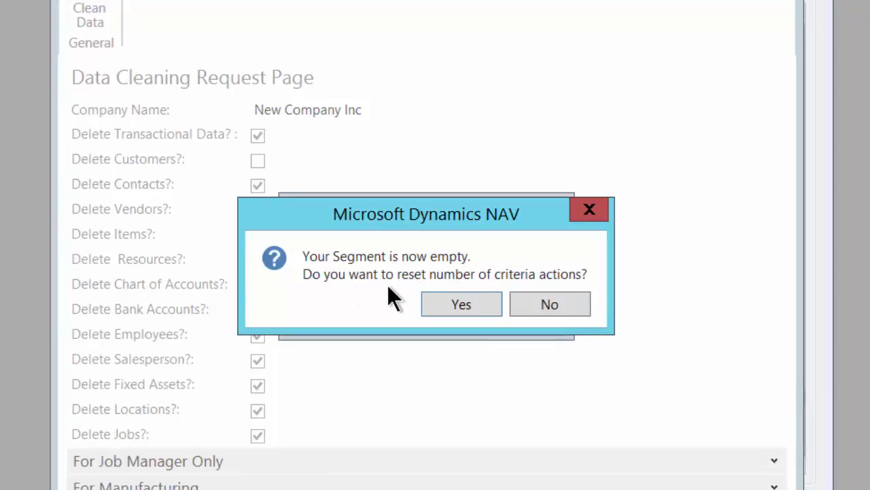
pyautogui.click(460, 306)
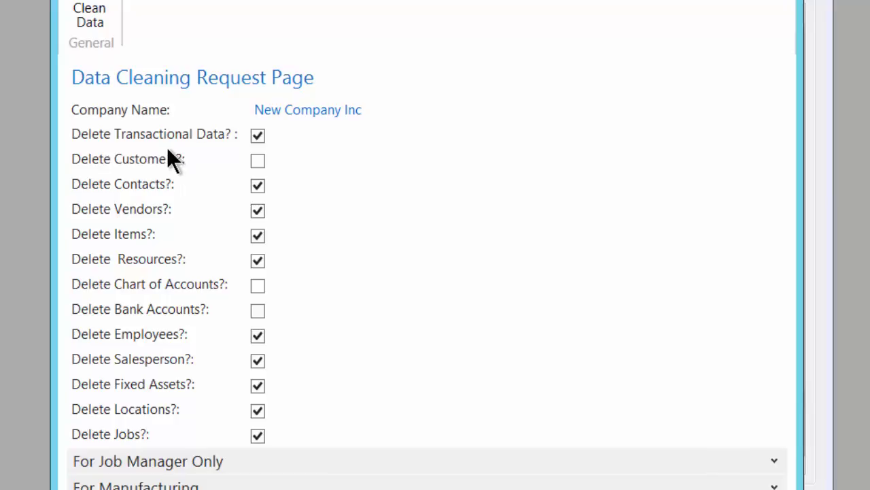
# Close the Data Cleaning Request Page, return to the NAV client and refresh the Enterprise Role Center
pyautogui.moveTo(167, 150)
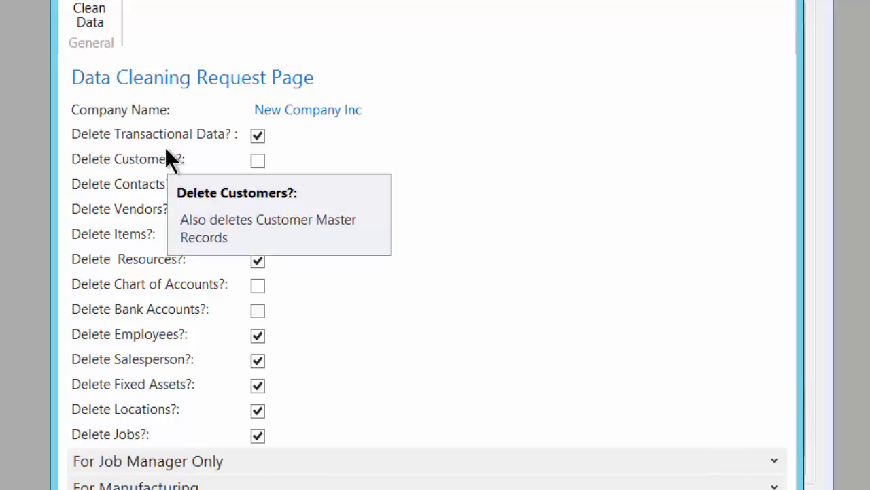
pyautogui.moveTo(131, 166)
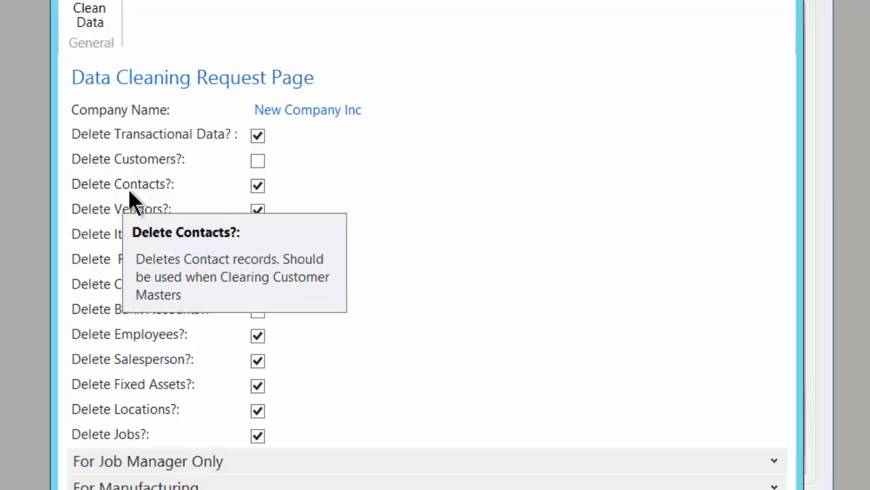
pyautogui.moveTo(138, 220)
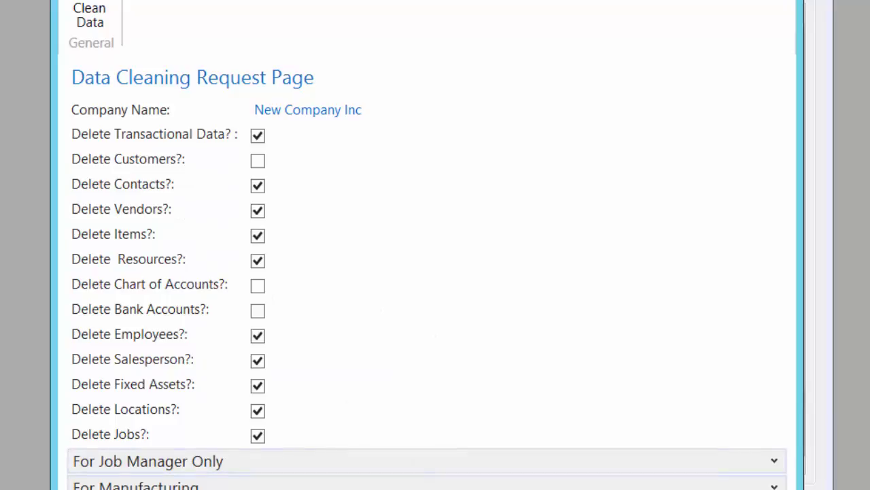
pyautogui.press('Escape')
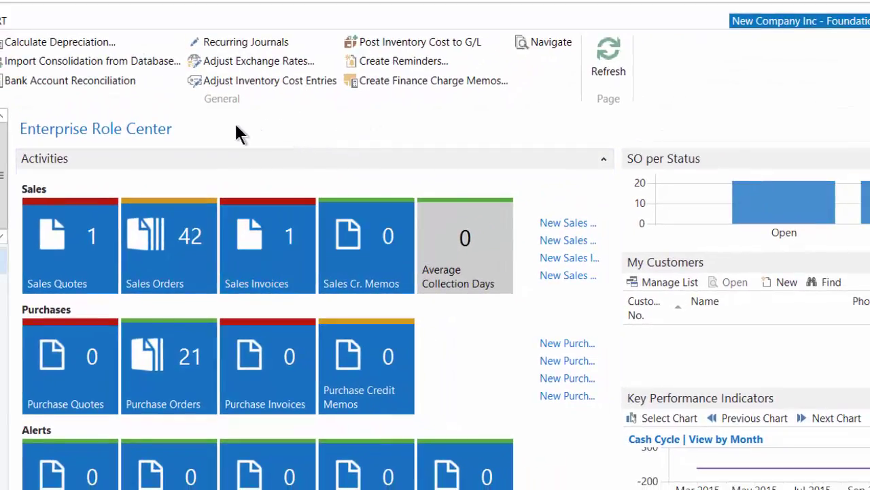
pyautogui.click(606, 51)
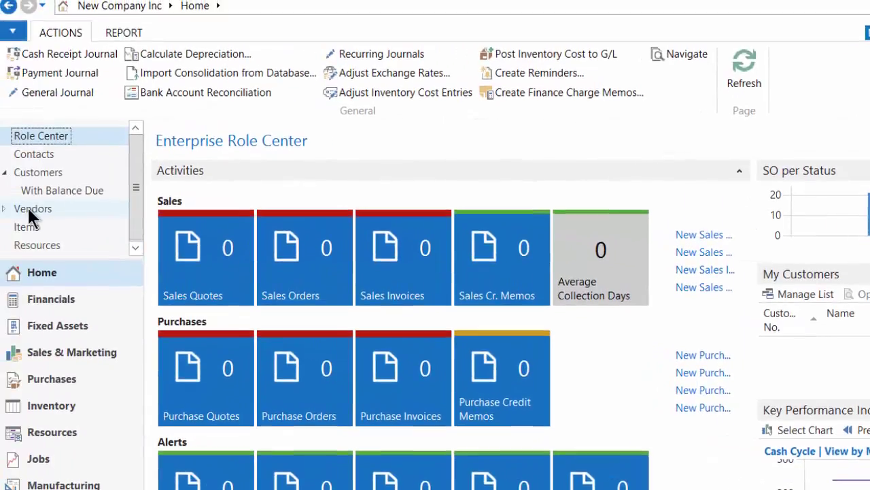
# Check the cleaned company's vendor list, and review the customer list with its balances
pyautogui.click(57, 212)
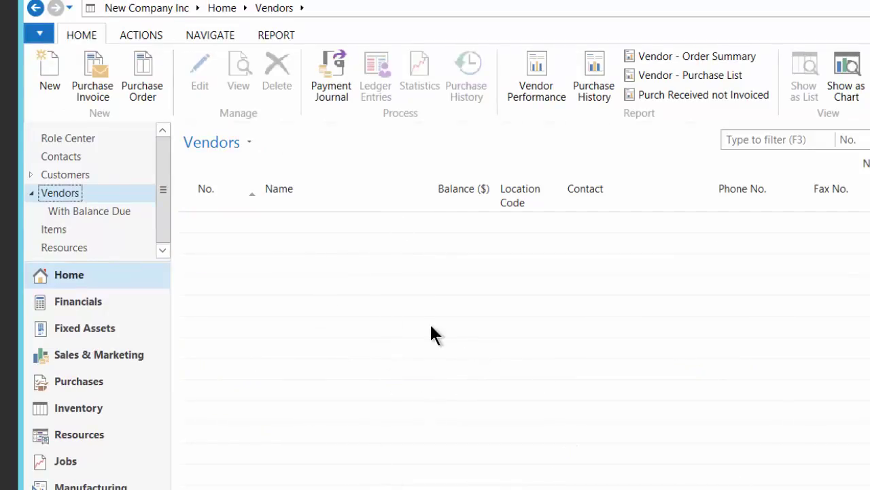
pyautogui.click(56, 175)
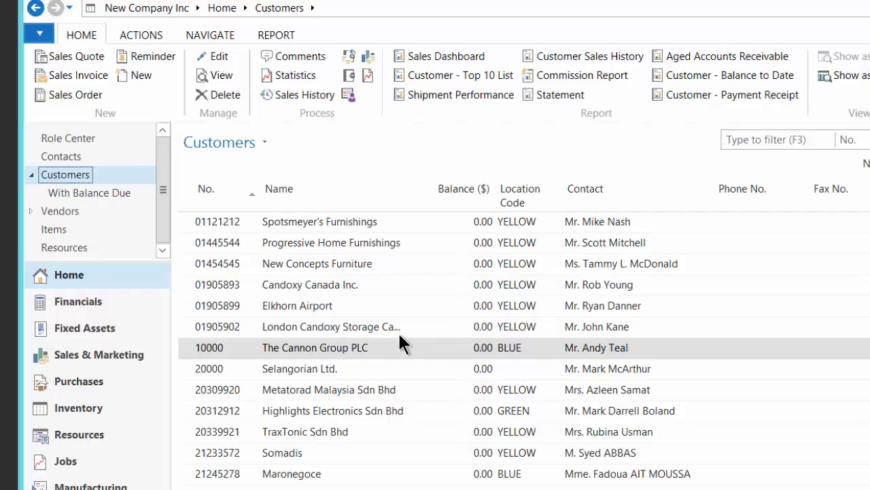
pyautogui.scroll(-7, 326, 440)
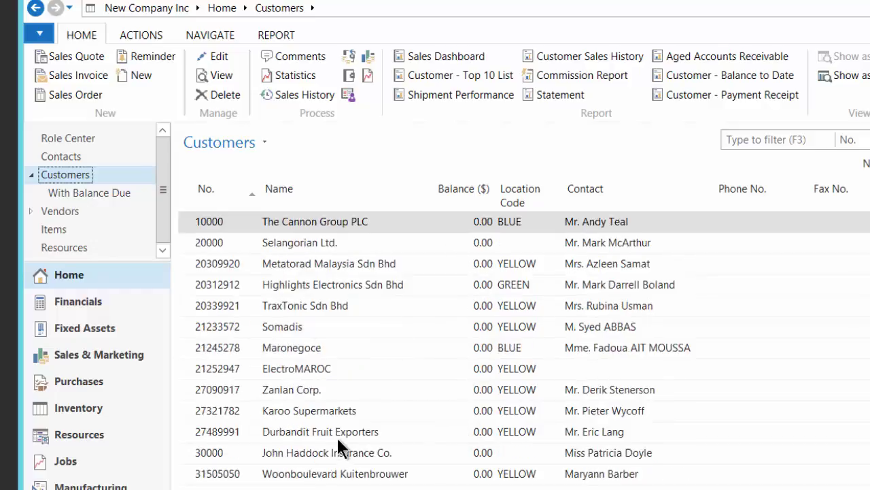
pyautogui.scroll(7, 323, 411)
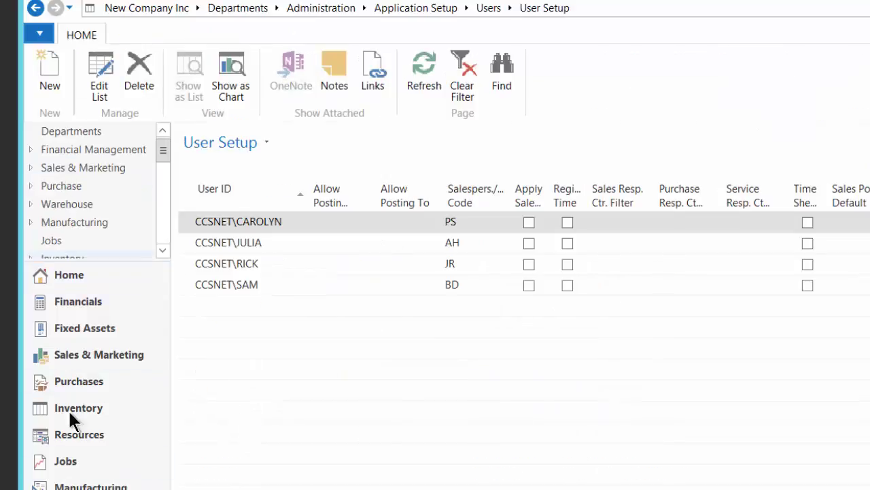
# Open the Chart of Accounts under Financials and check the Net Change and Balance at Date values from assets through revenue
pyautogui.click(63, 304)
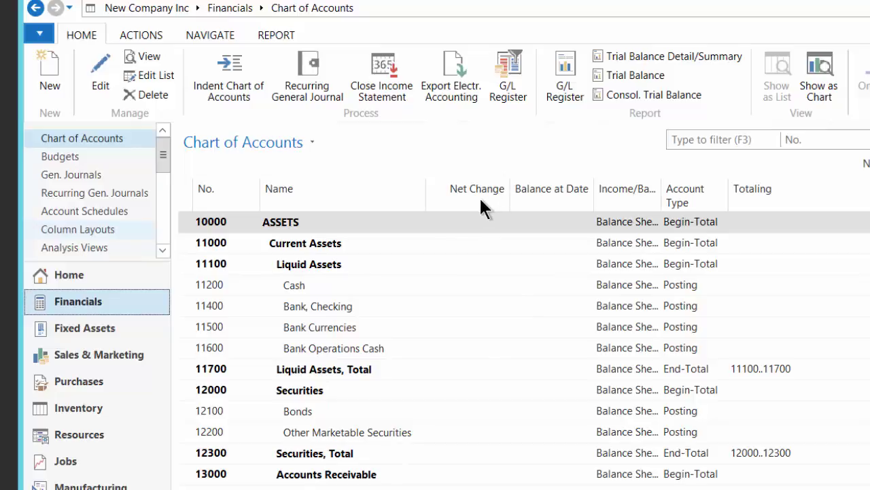
pyautogui.scroll(-3, 495, 380)
pyautogui.scroll(-15, 495, 380)
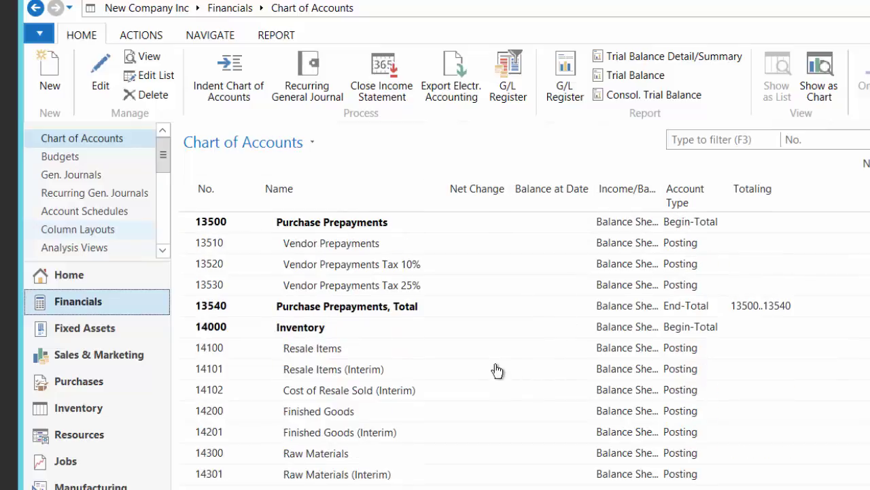
pyautogui.scroll(-15, 495, 366)
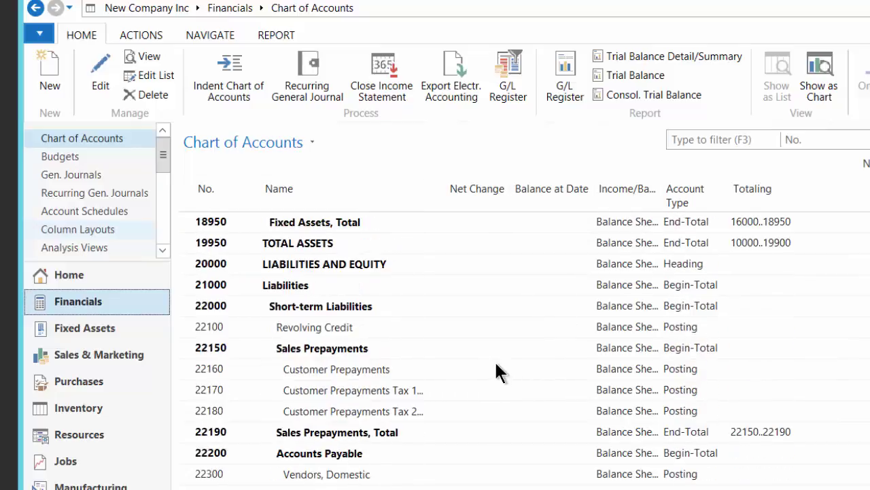
pyautogui.scroll(-4, 496, 362)
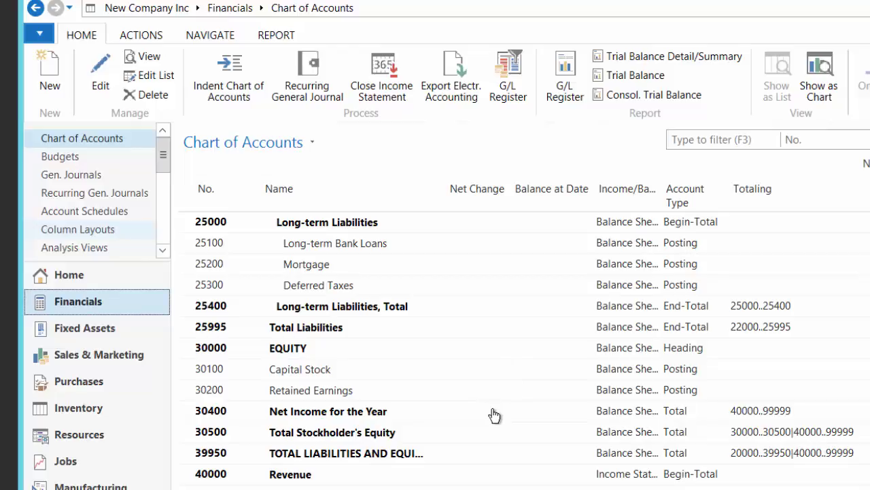
pyautogui.scroll(-6, 494, 412)
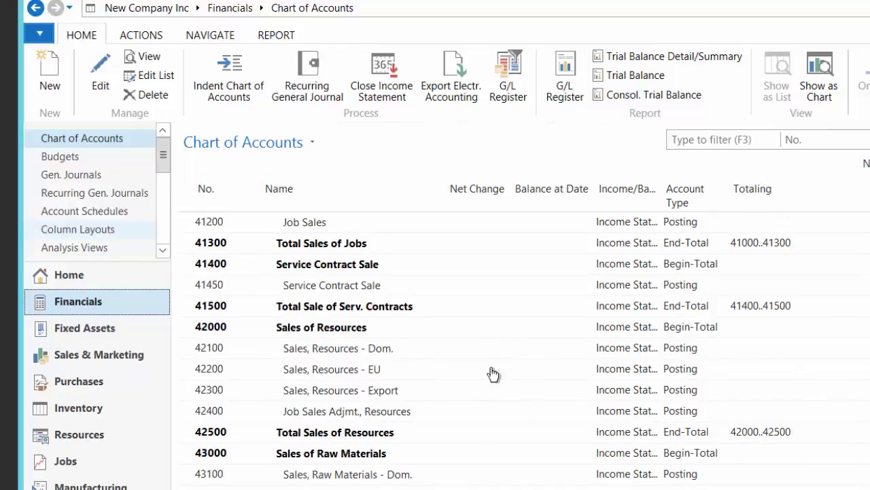
# Review the Role Center's sales and purchase activities, and open the customer card of The Cannon Group PLC
pyautogui.click(65, 270)
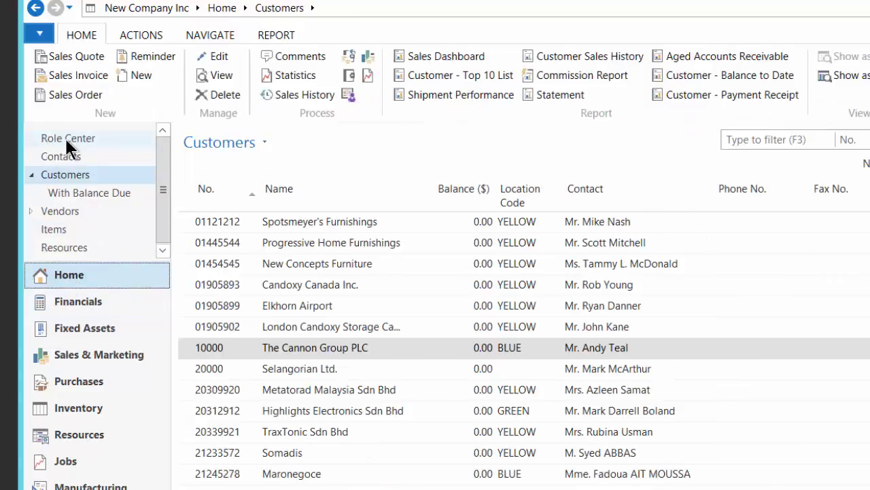
pyautogui.click(65, 142)
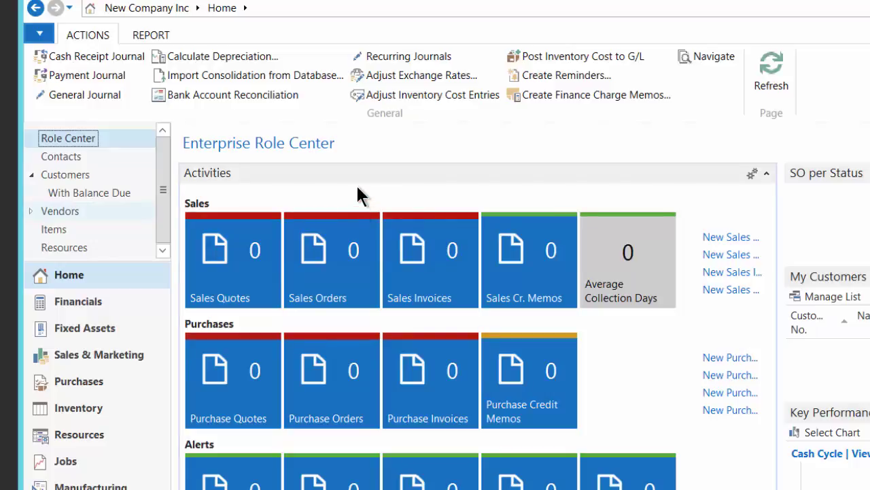
pyautogui.click(53, 178)
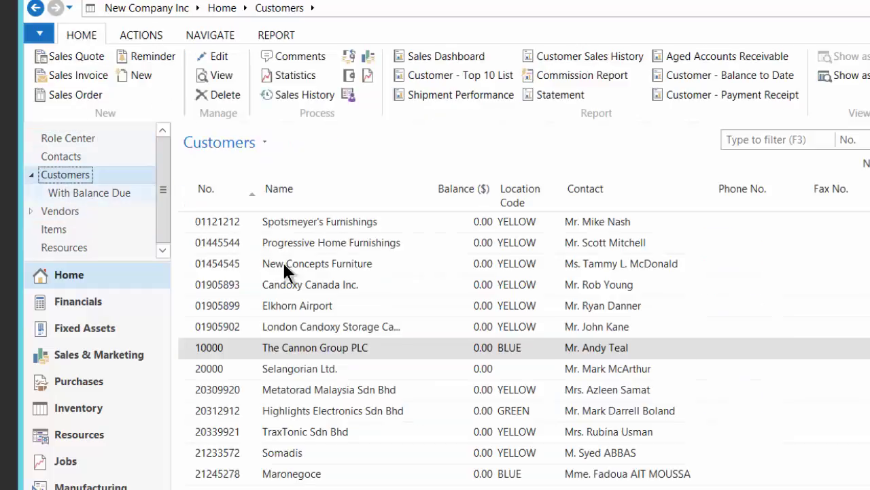
pyautogui.click(291, 348)
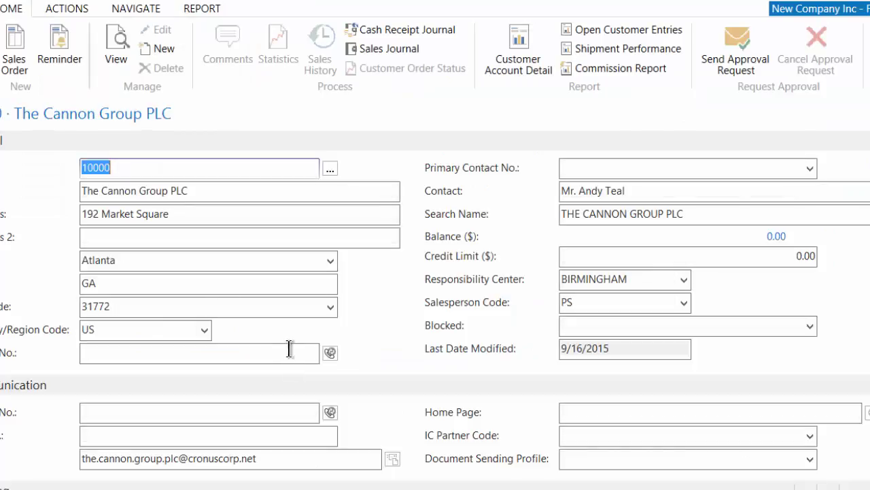
# Check the Responsibility Center codes available on the customer card, and the Gen. Bus. Posting Group options in its Invoicing section
pyautogui.scroll(-1, 387, 327)
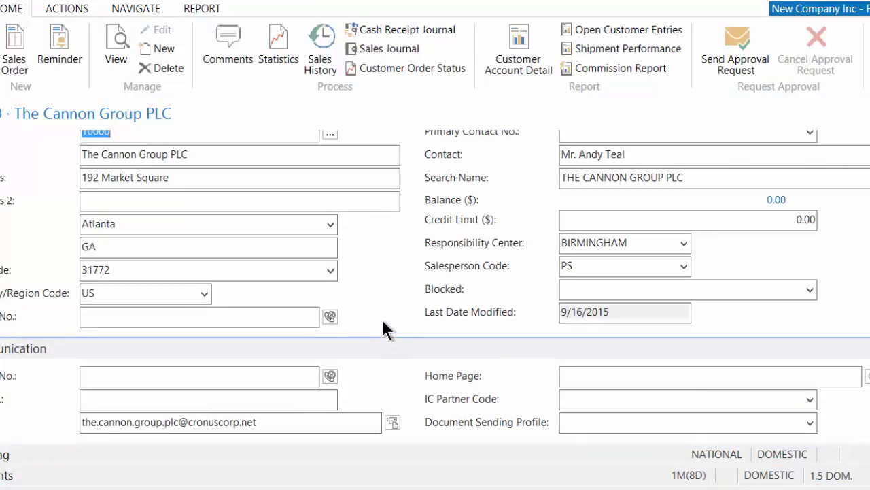
pyautogui.click(684, 243)
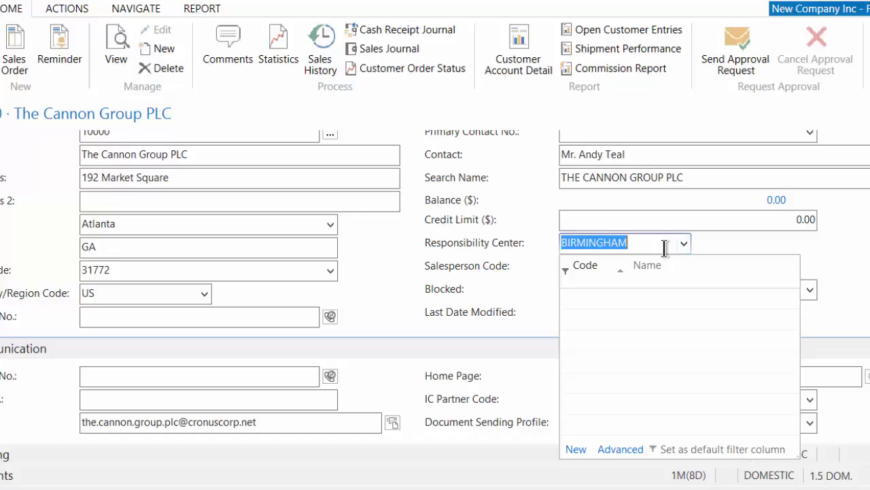
pyautogui.press('Escape')
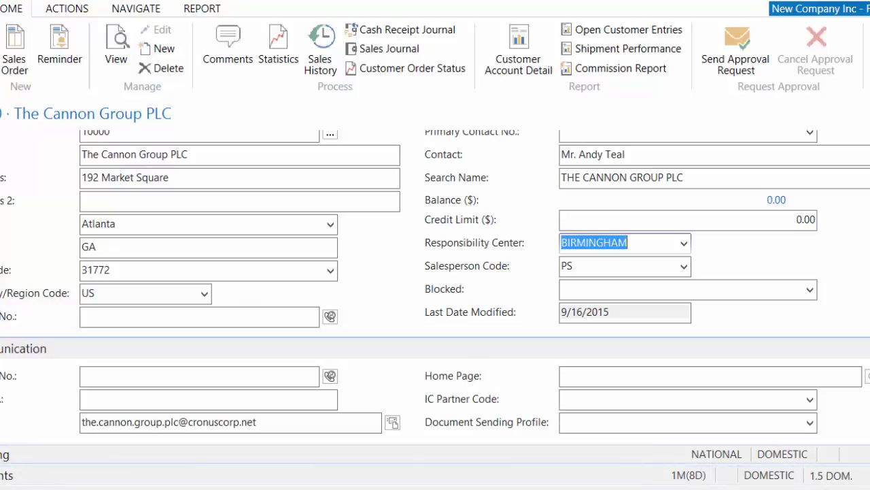
pyautogui.click(858, 457)
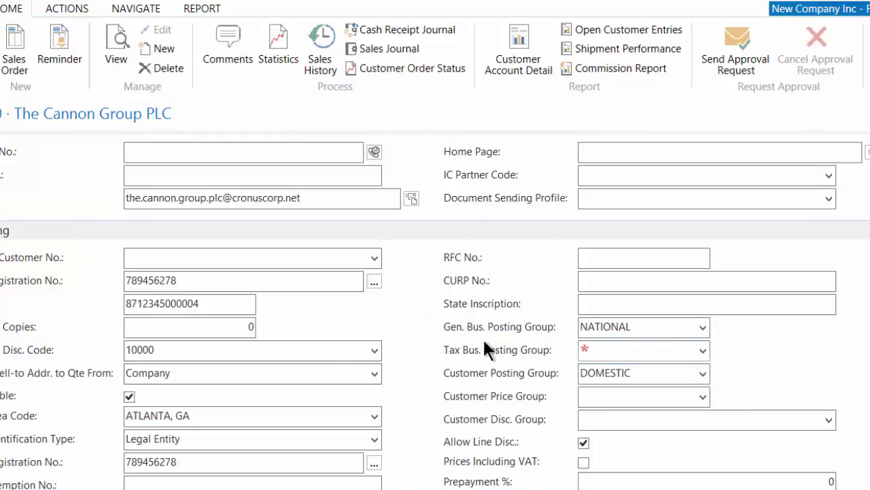
pyautogui.click(703, 327)
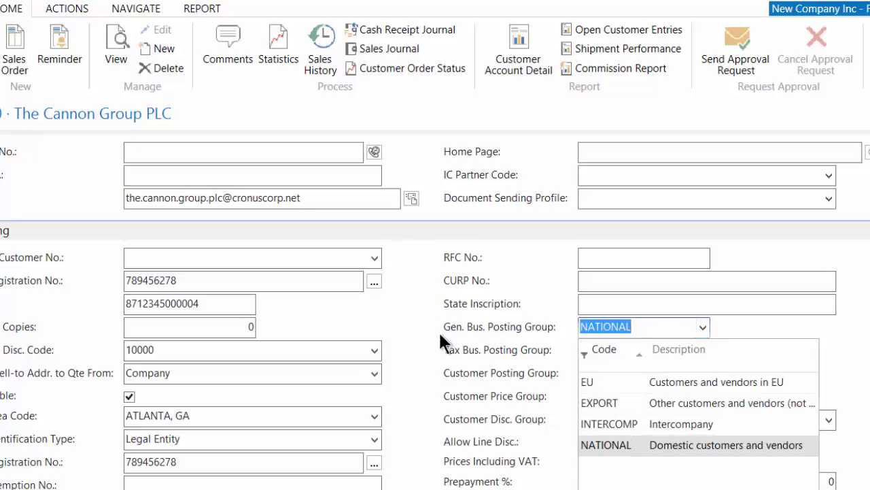
pyautogui.click(398, 310)
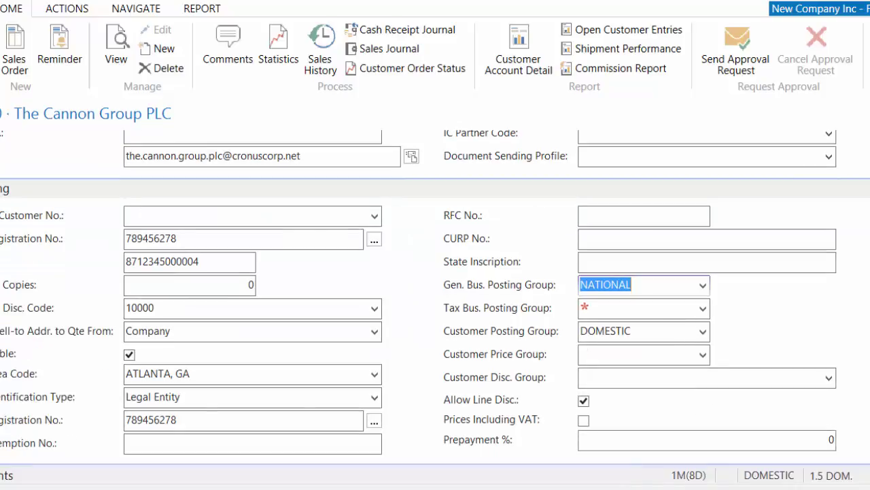
pyautogui.scroll(-1, 435, 306)
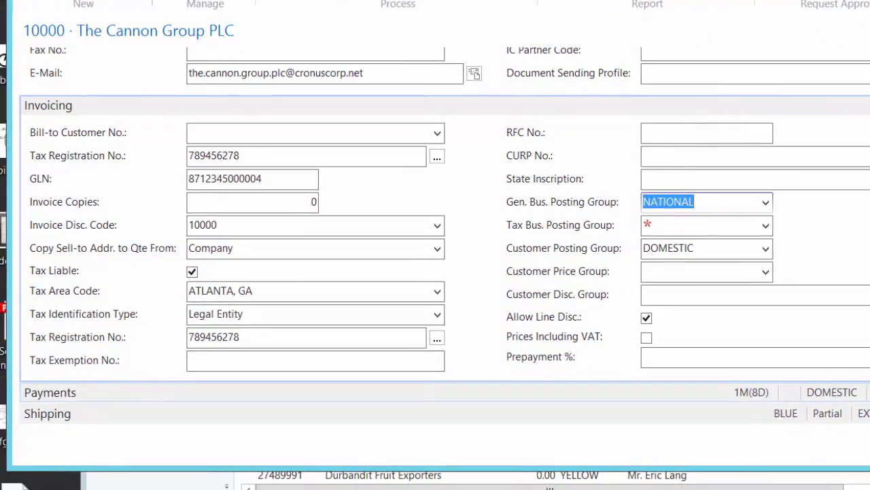
# Set the customer's Payment Terms Code to 21 DAYS in the Payments section, close the card and return to the Role Center
pyautogui.click(435, 404)
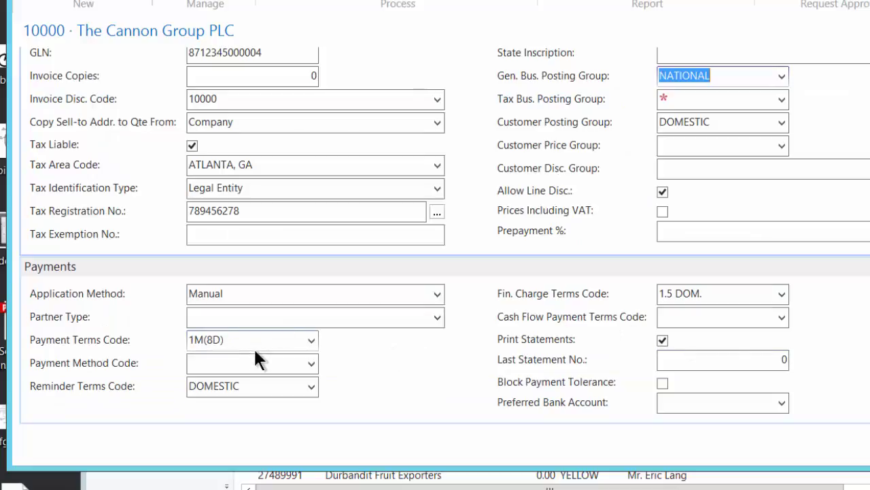
pyautogui.click(312, 340)
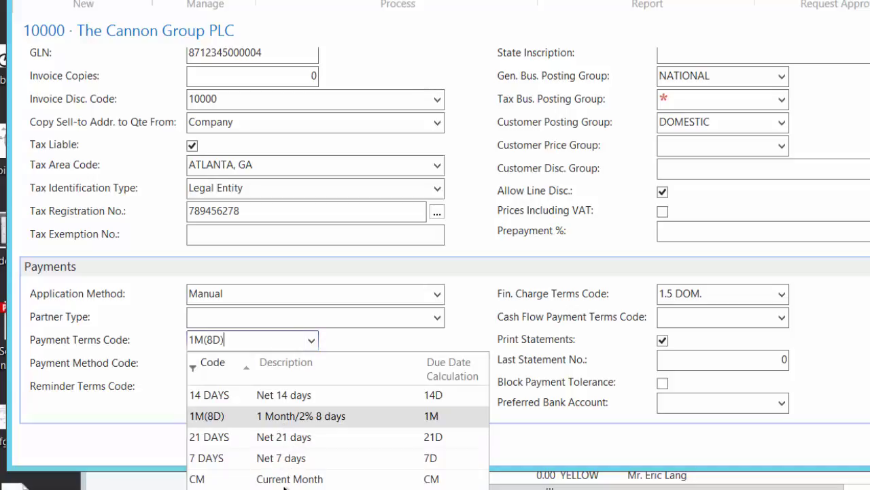
pyautogui.click(270, 441)
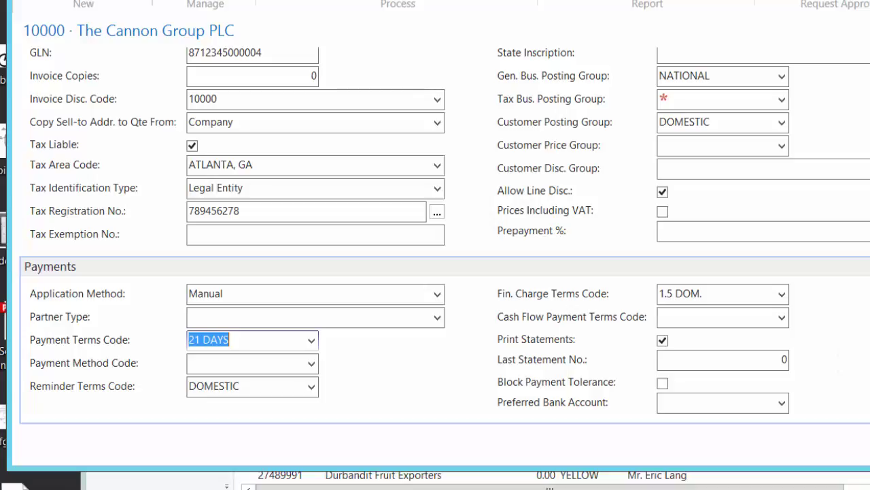
pyautogui.press('Escape')
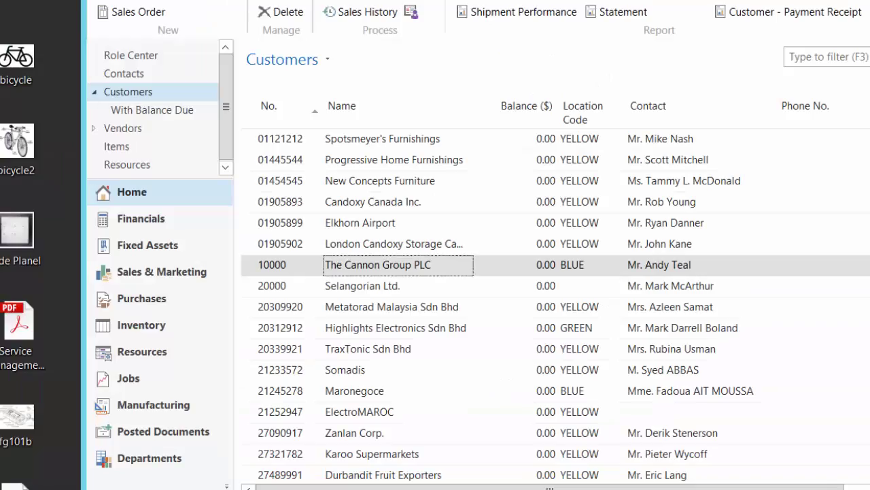
pyautogui.click(133, 55)
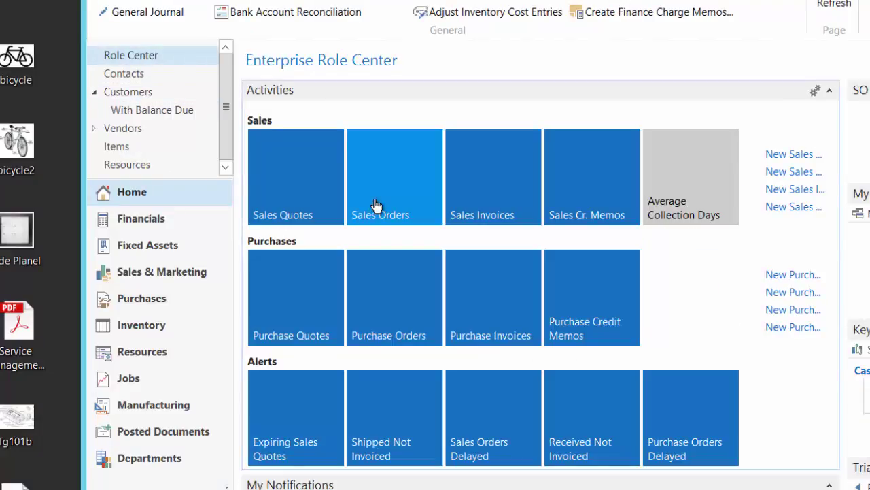